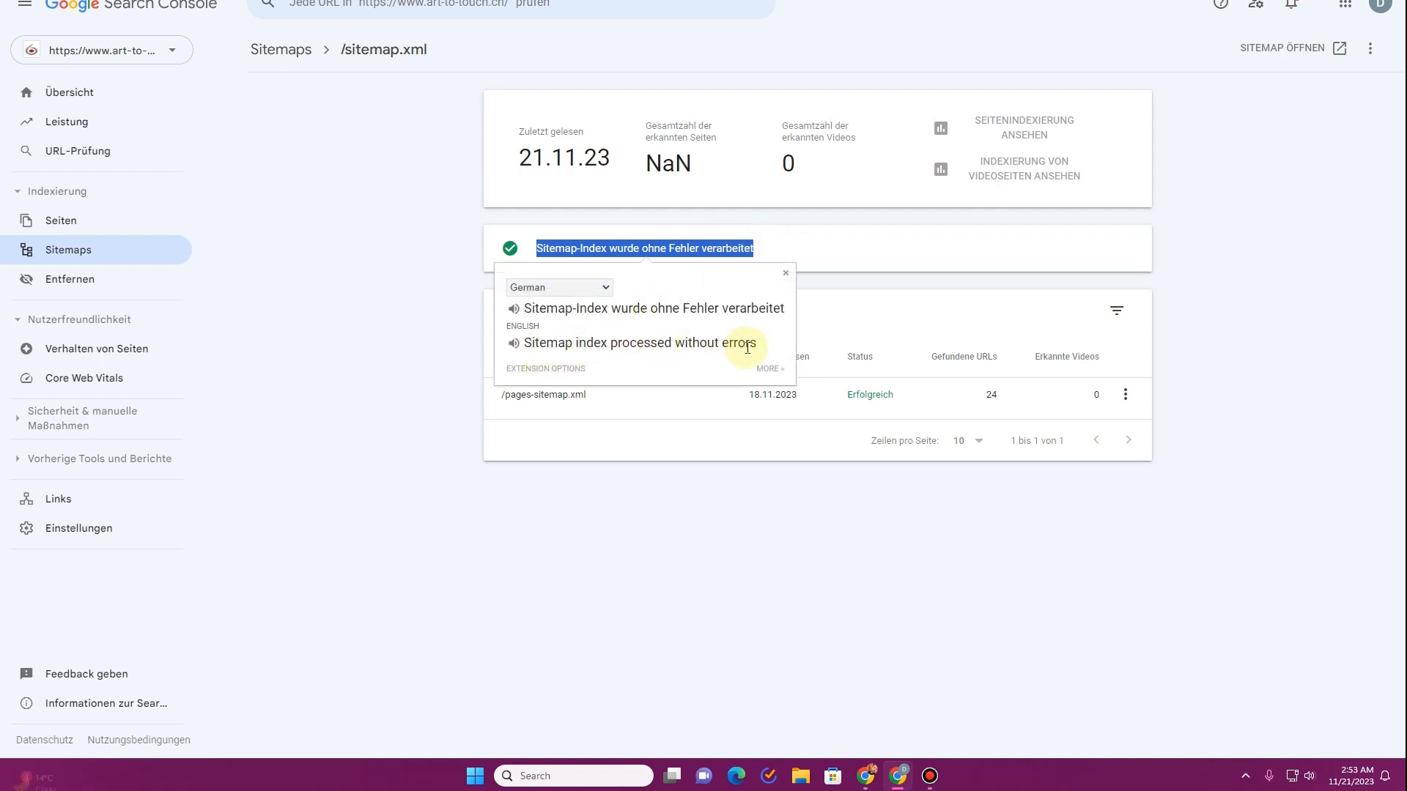
{"action": "left_click", "coordinate": [785, 272]}
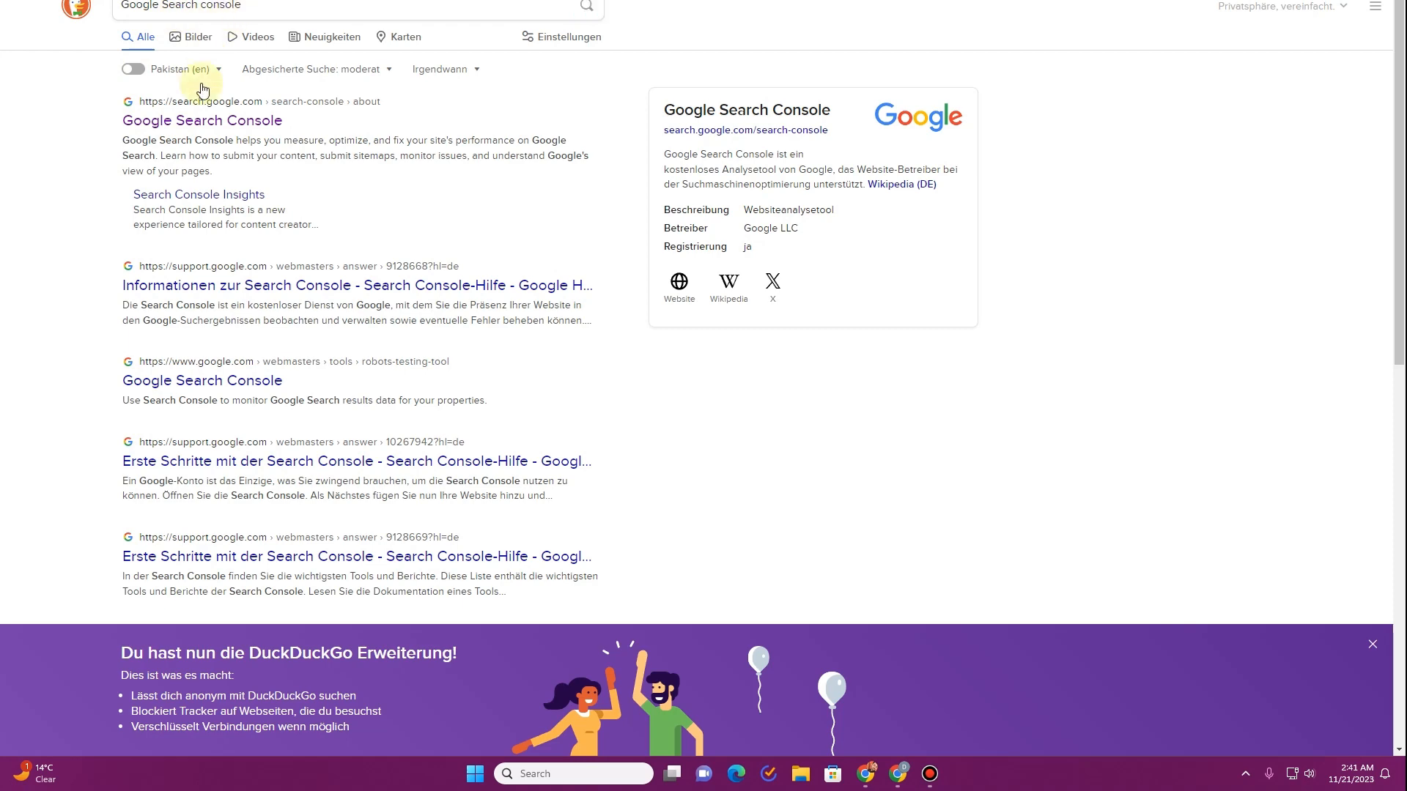
{"action": "left_click", "coordinate": [203, 125]}
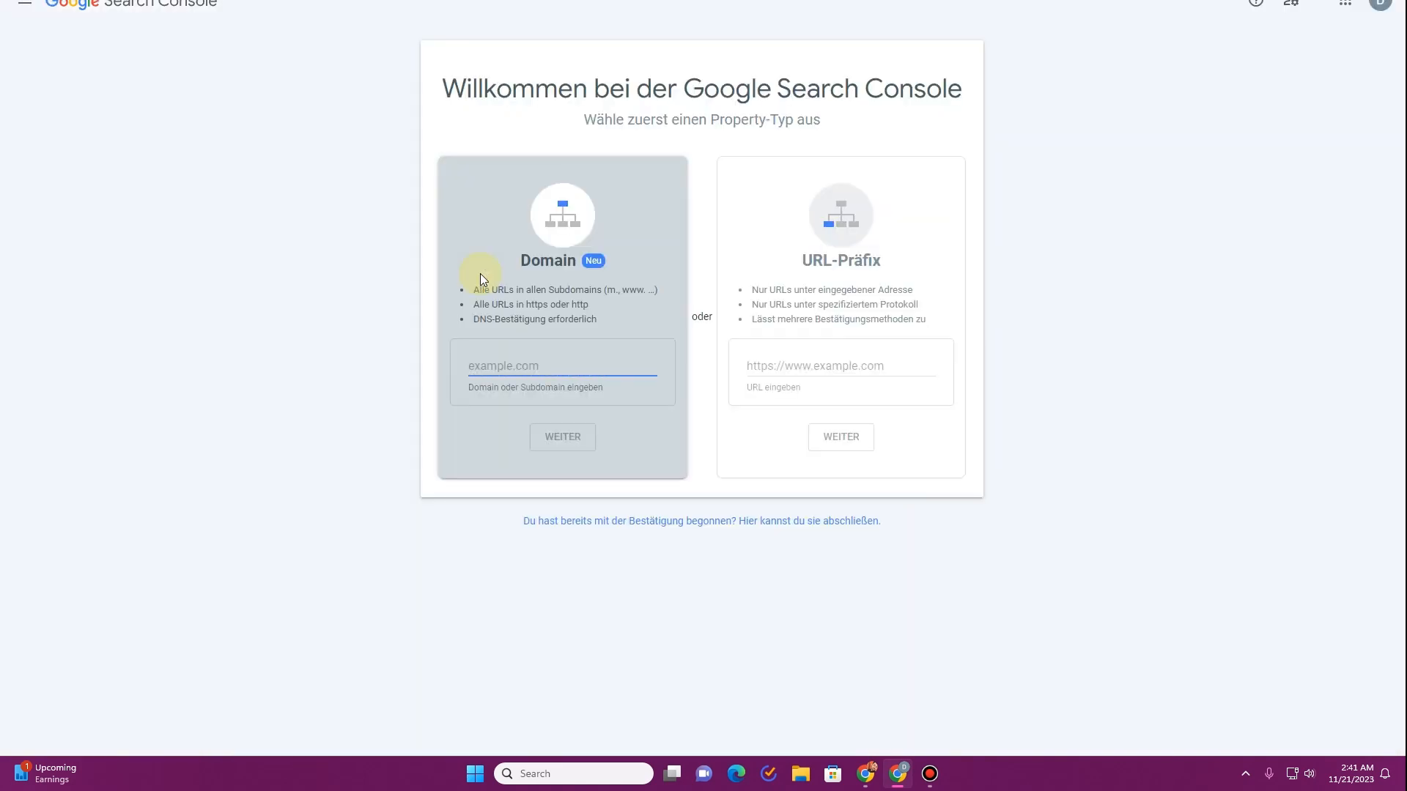
{"action": "left_click", "coordinate": [785, 367]}
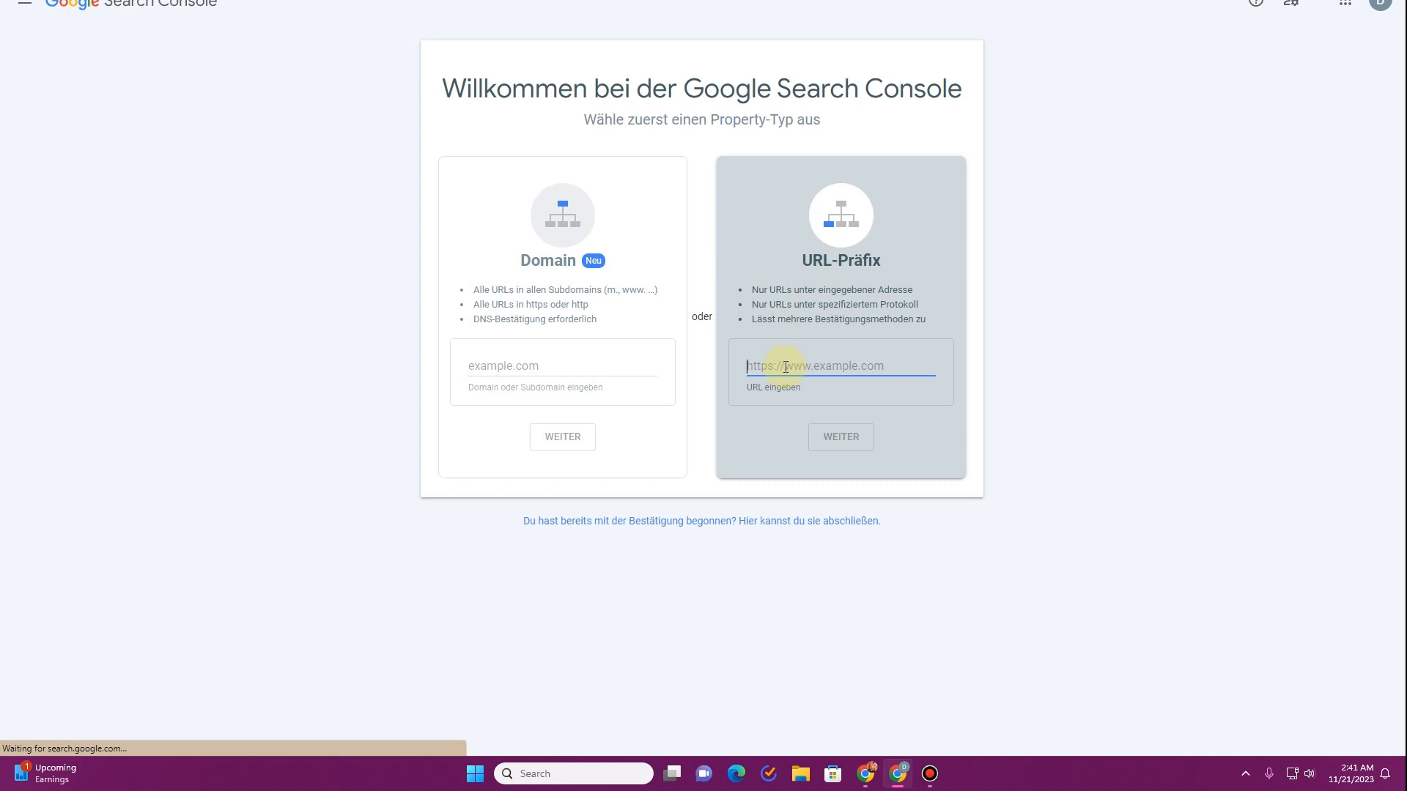
{"action": "type", "text": "https://www.art-to-touch.ch/"}
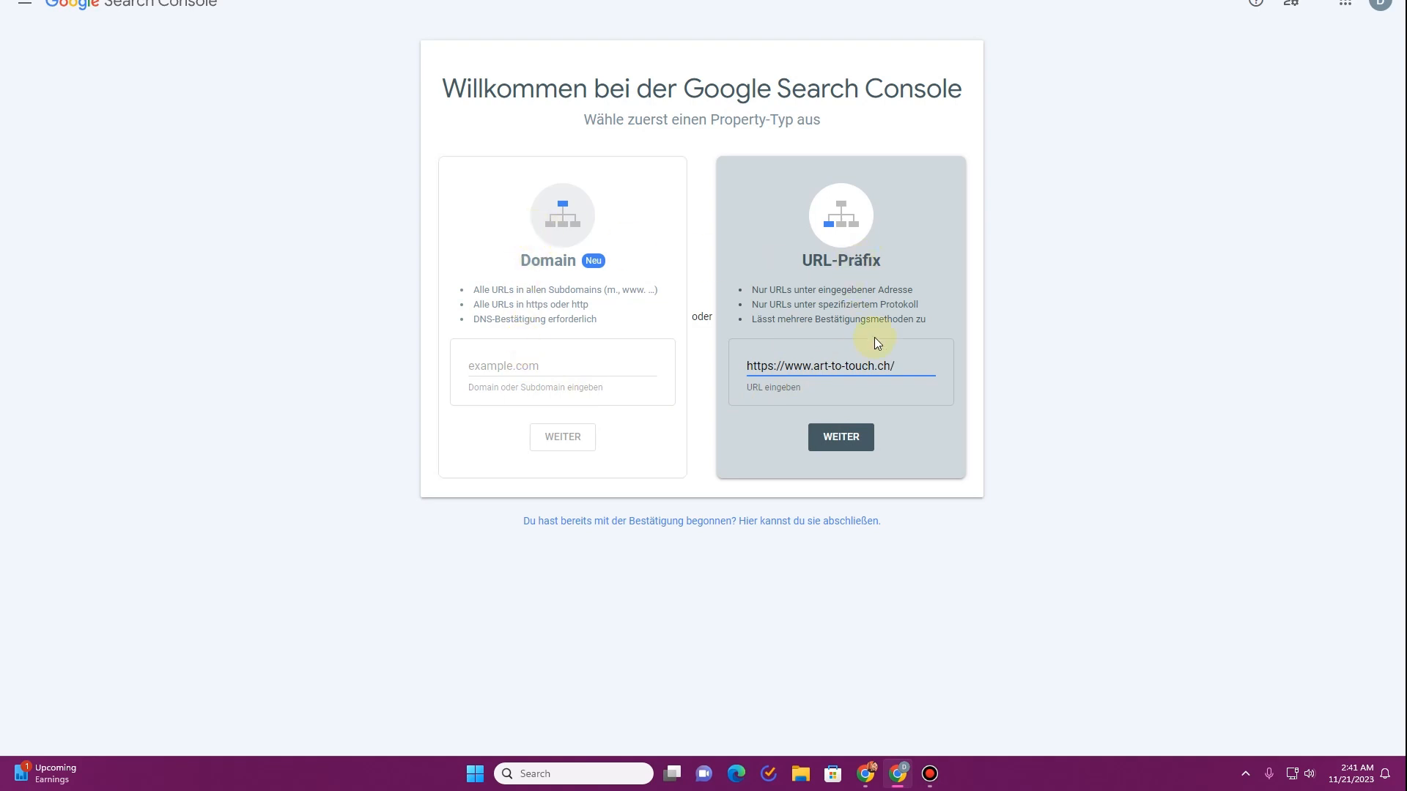
{"action": "left_click", "coordinate": [852, 438]}
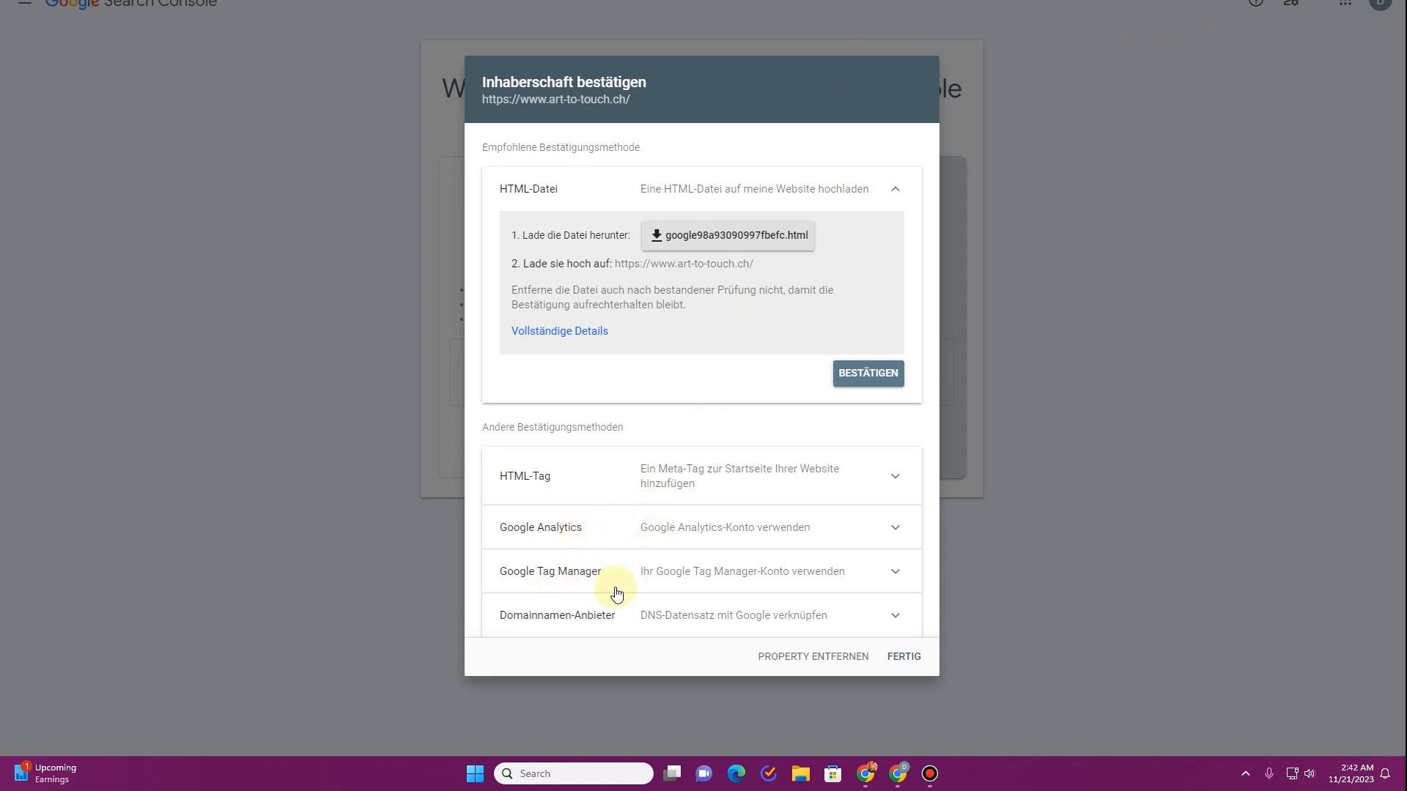
Step: Expand the HTML tag method of ownership verification and copy its meta tag
{"action": "left_click", "coordinate": [896, 528]}
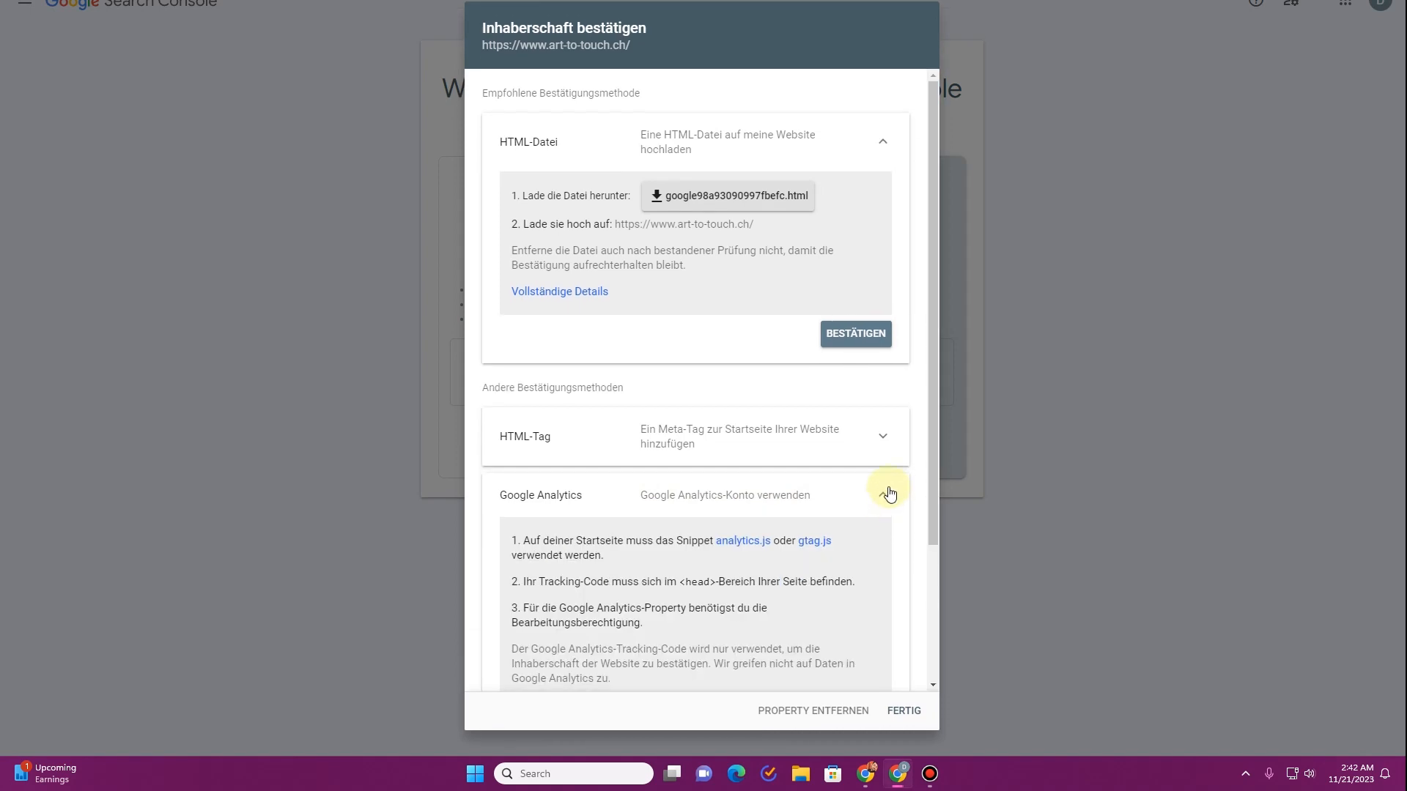
{"action": "left_click", "coordinate": [889, 495]}
{"action": "left_click", "coordinate": [896, 482]}
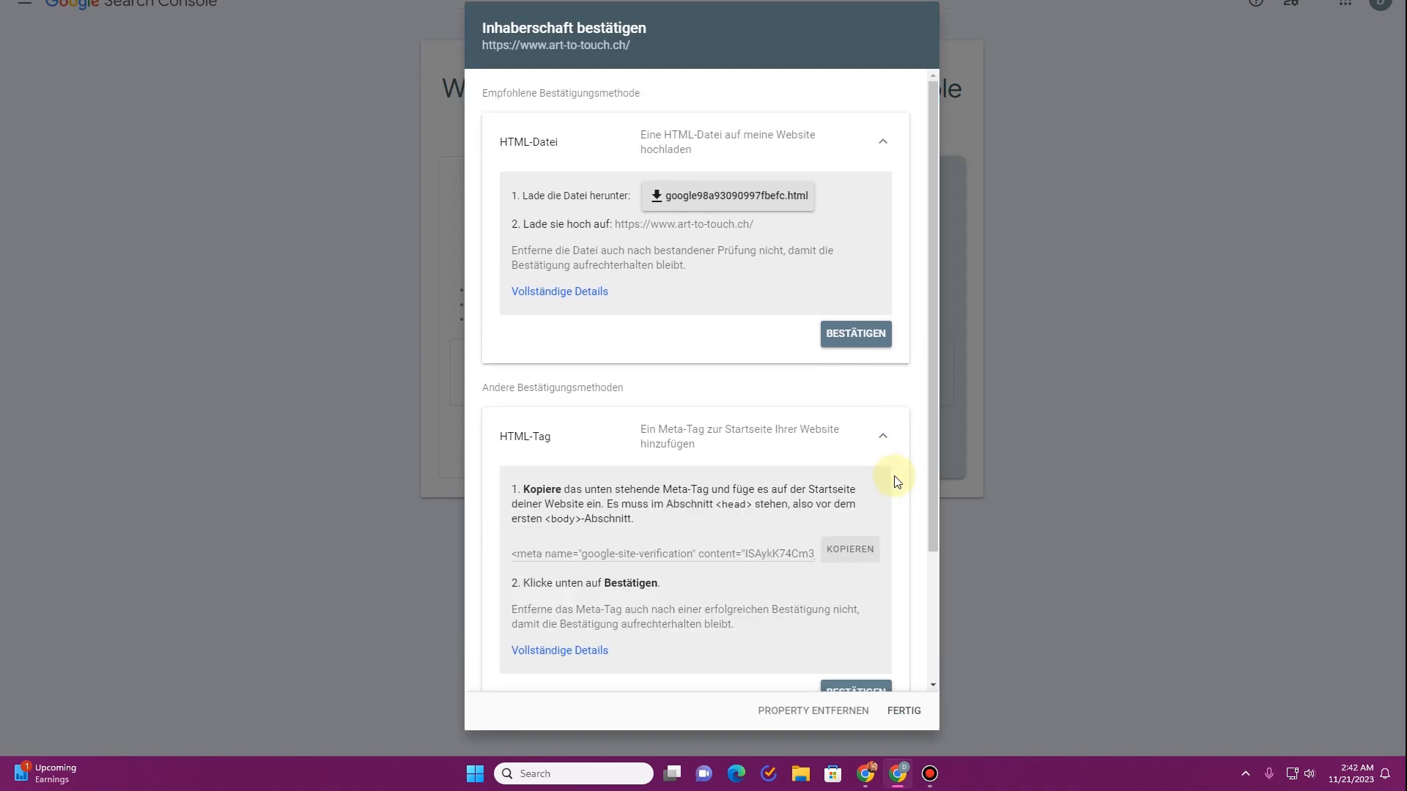
{"action": "left_click", "coordinate": [840, 558]}
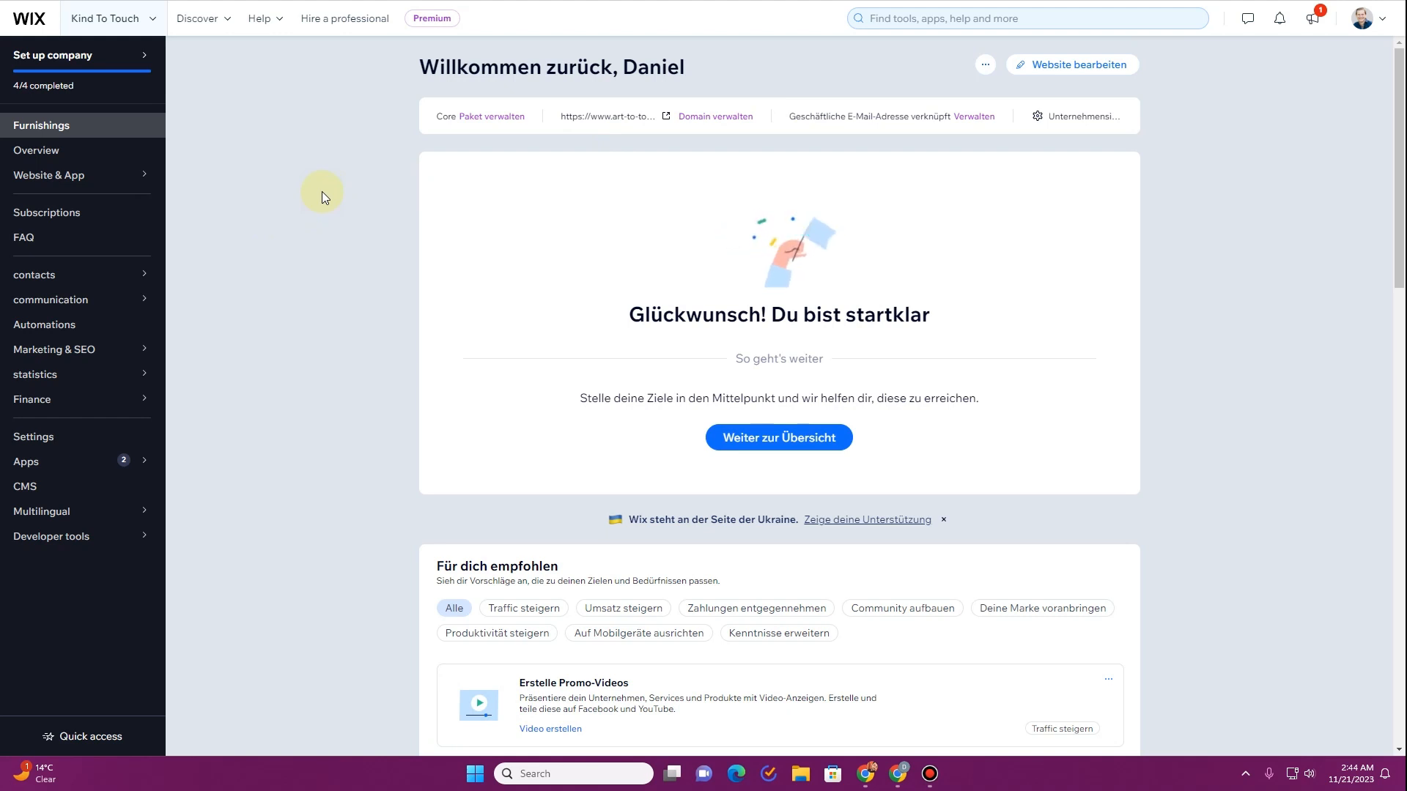
Step: Switch to the Wix dashboard and open the website verification tool among the site's SEO tools
{"action": "mouse_move", "coordinate": [81, 357]}
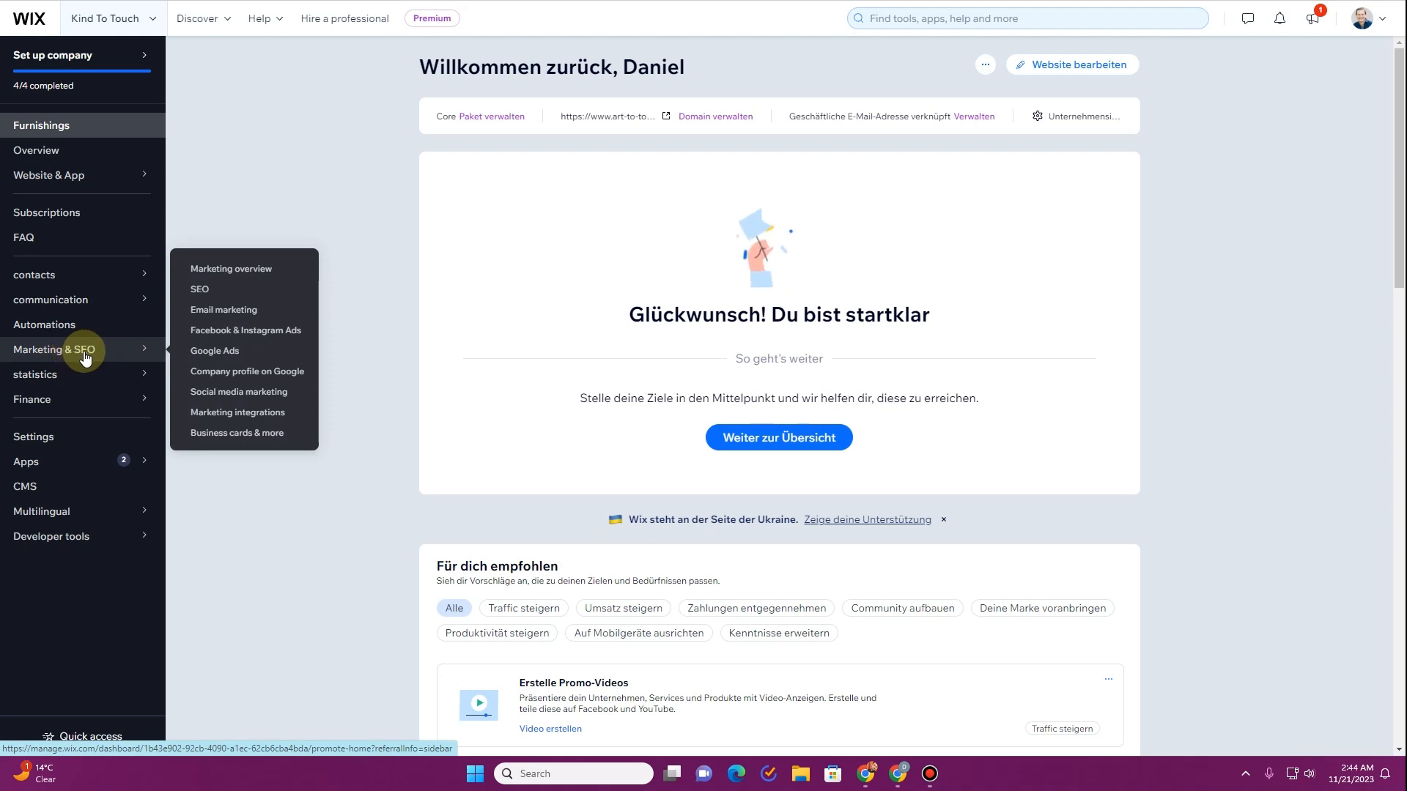
{"action": "left_click", "coordinate": [210, 292]}
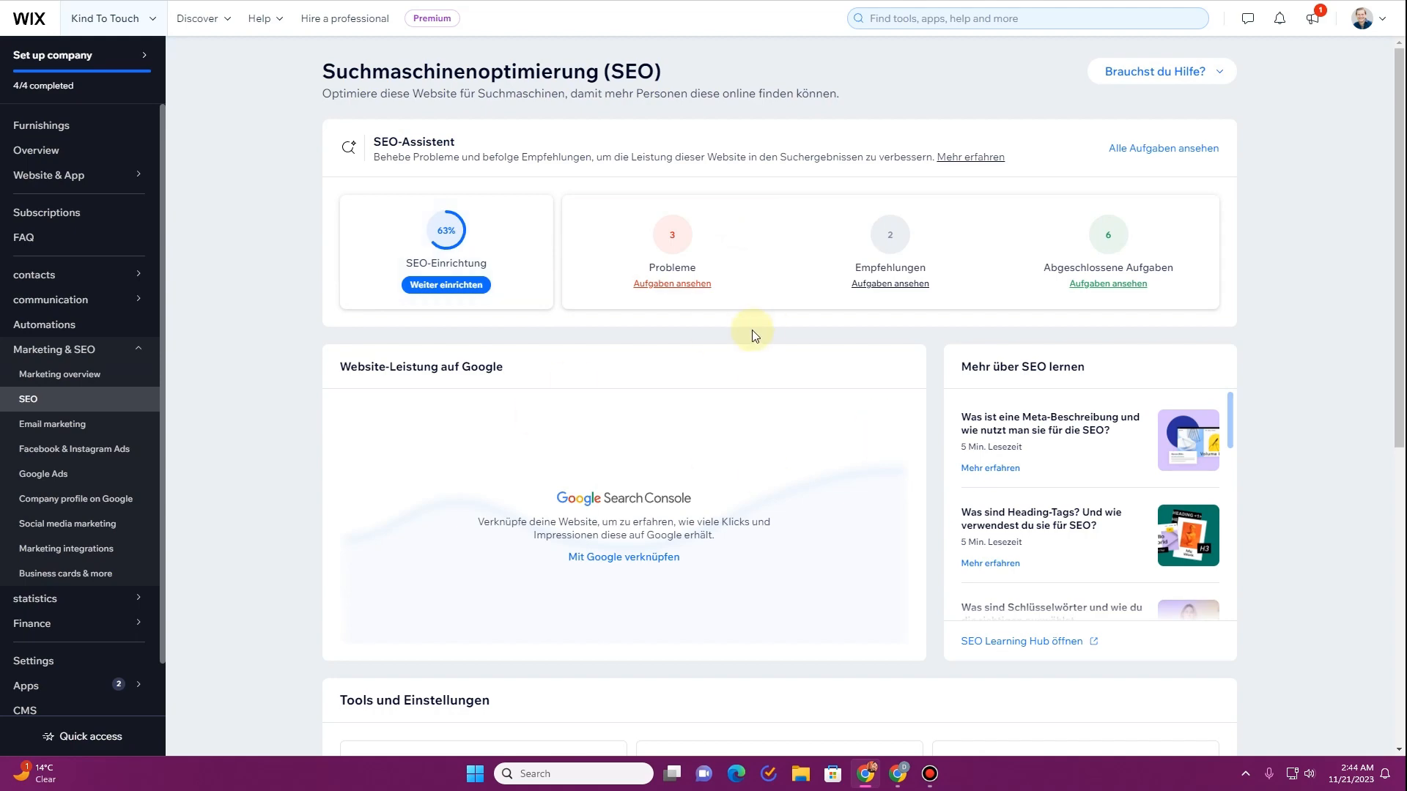
{"action": "scroll", "coordinate": [753, 335], "scroll_direction": "down", "scroll_amount": 5}
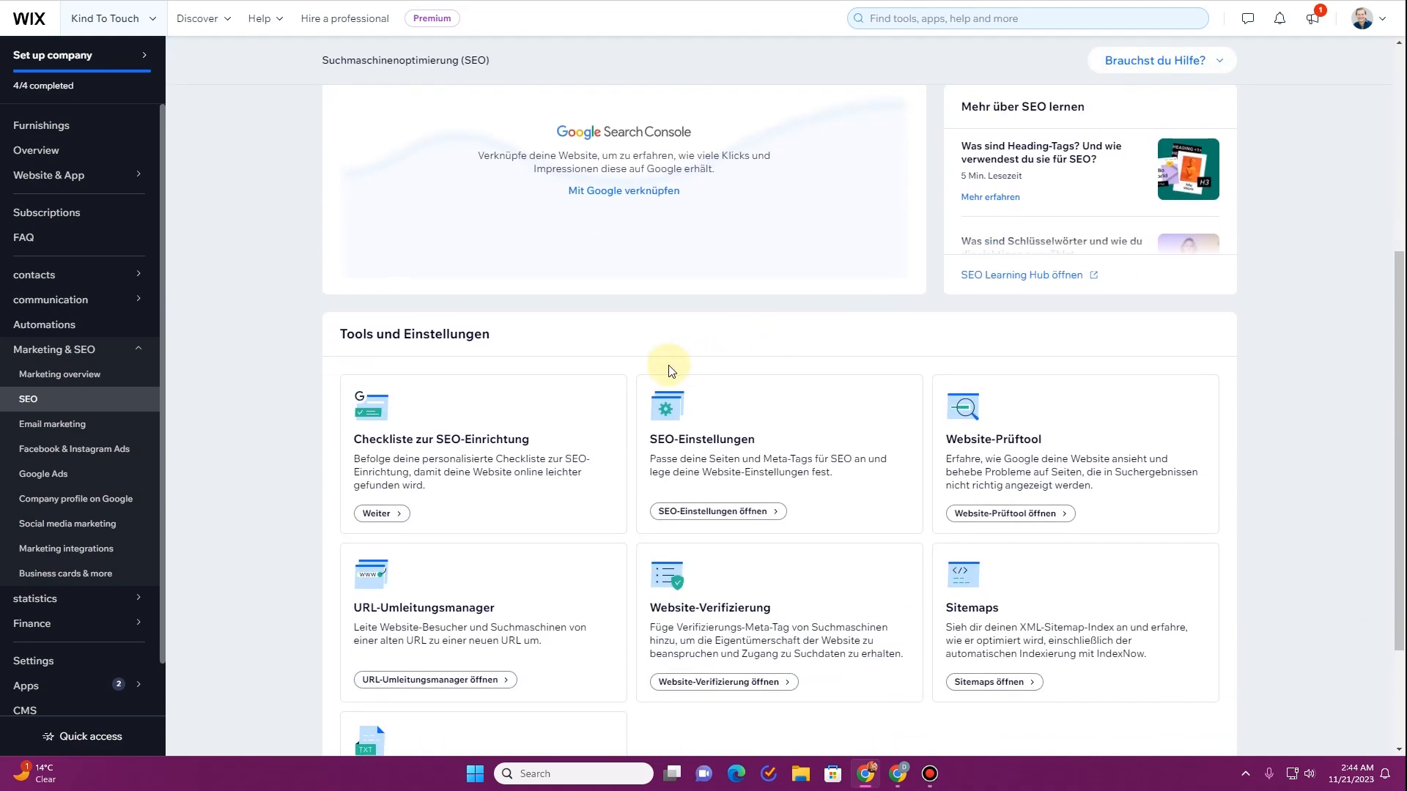
{"action": "scroll", "coordinate": [669, 370], "scroll_direction": "down", "scroll_amount": 1}
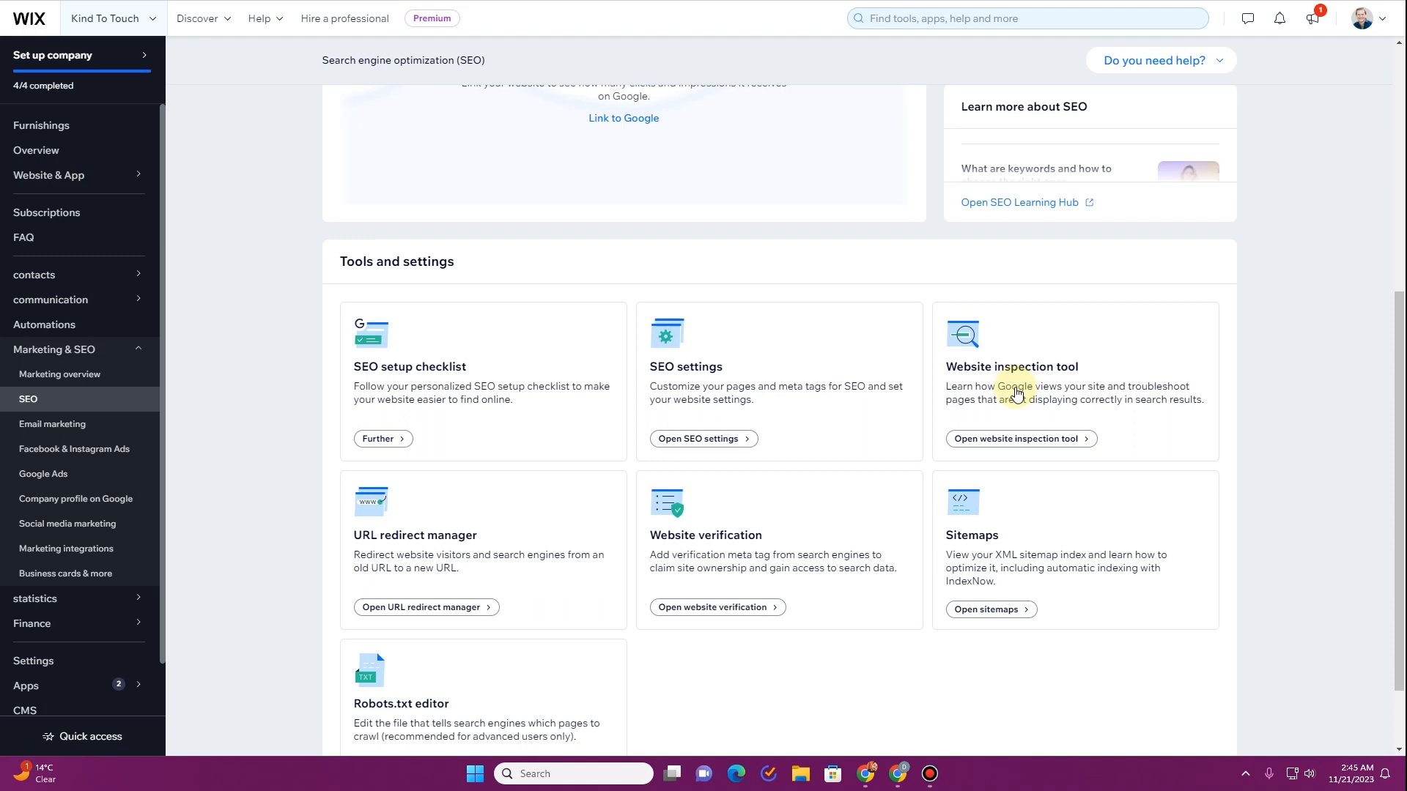
{"action": "scroll", "coordinate": [439, 450], "scroll_direction": "down", "scroll_amount": 2}
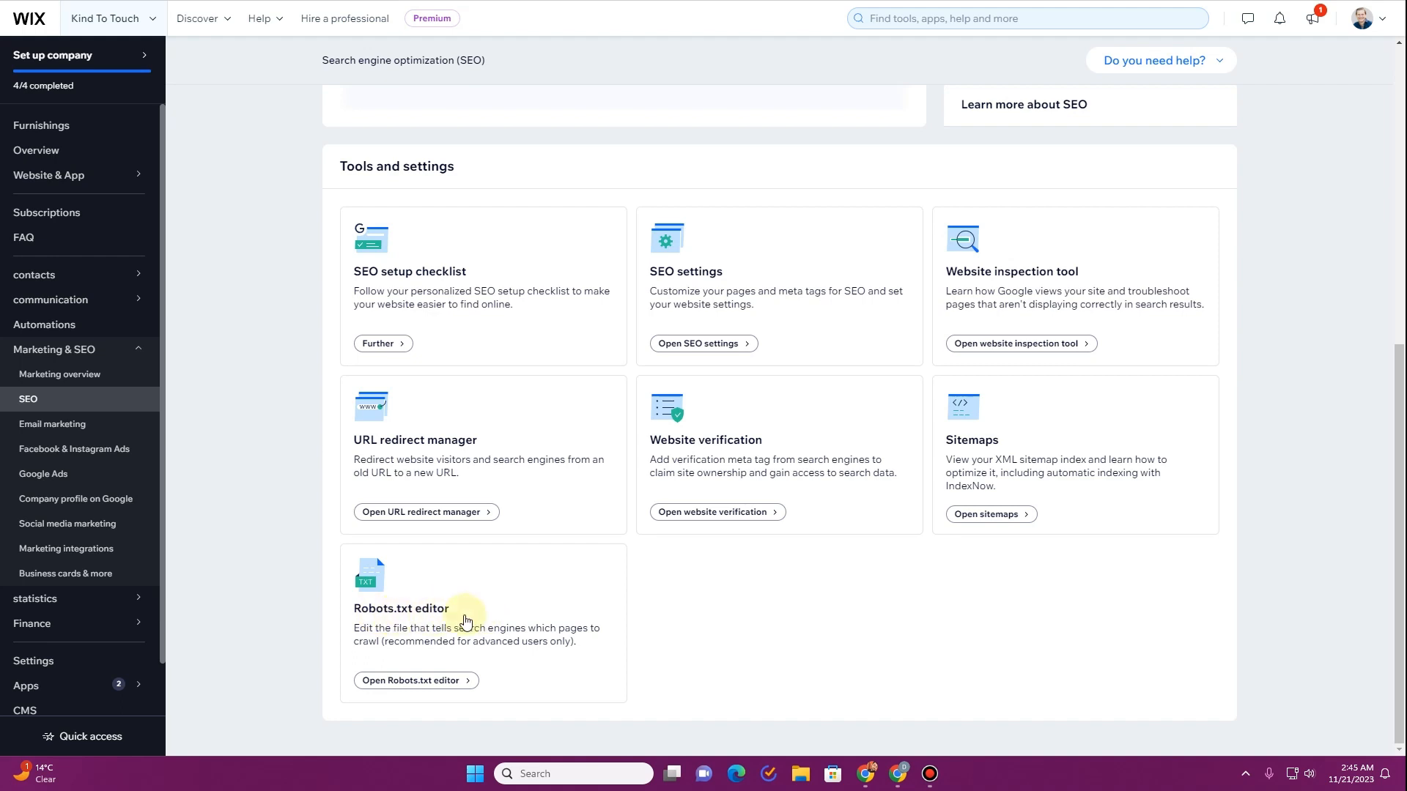
{"action": "left_click", "coordinate": [708, 513]}
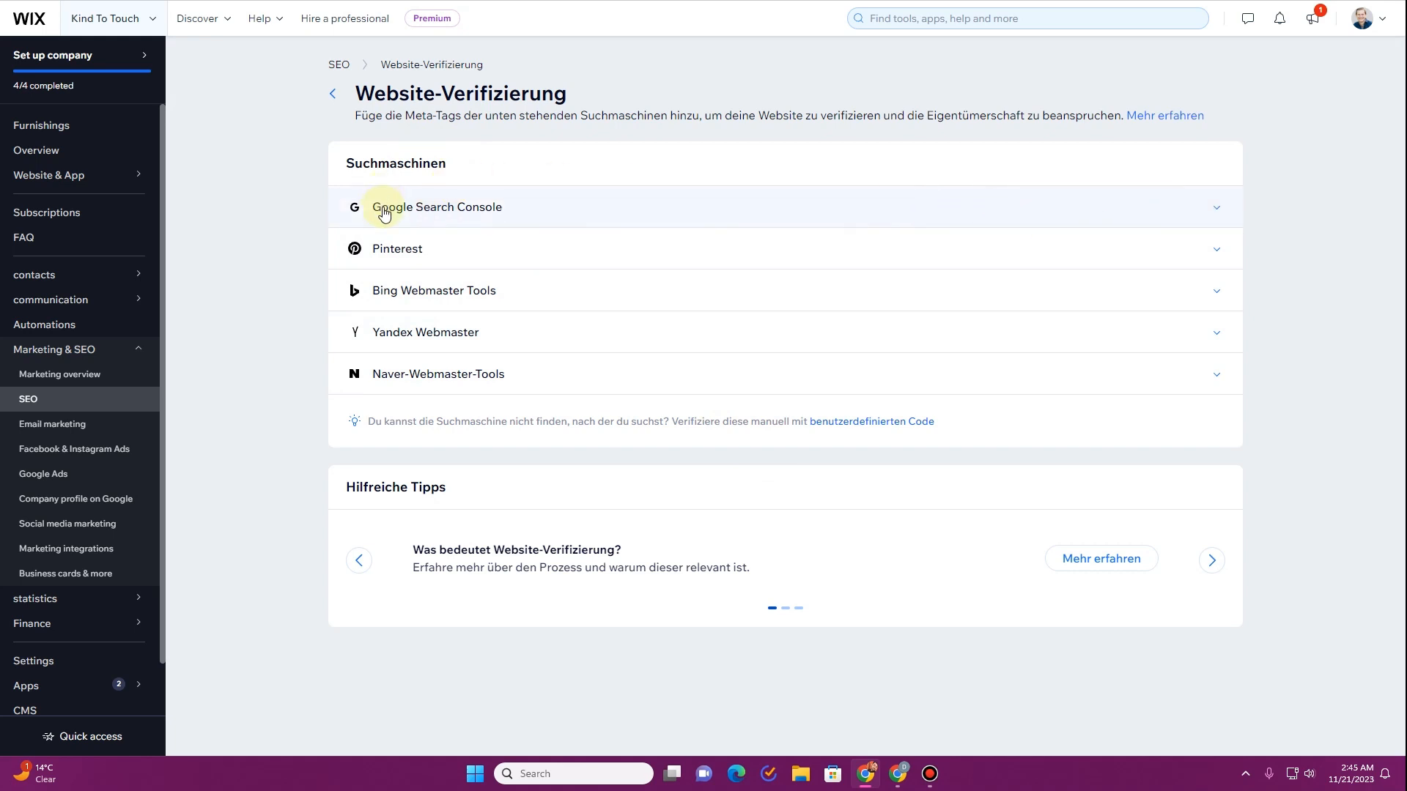
Step: Paste the copied Google site verification meta tag into the Google Search Console entry and save it
{"action": "left_click", "coordinate": [1218, 210]}
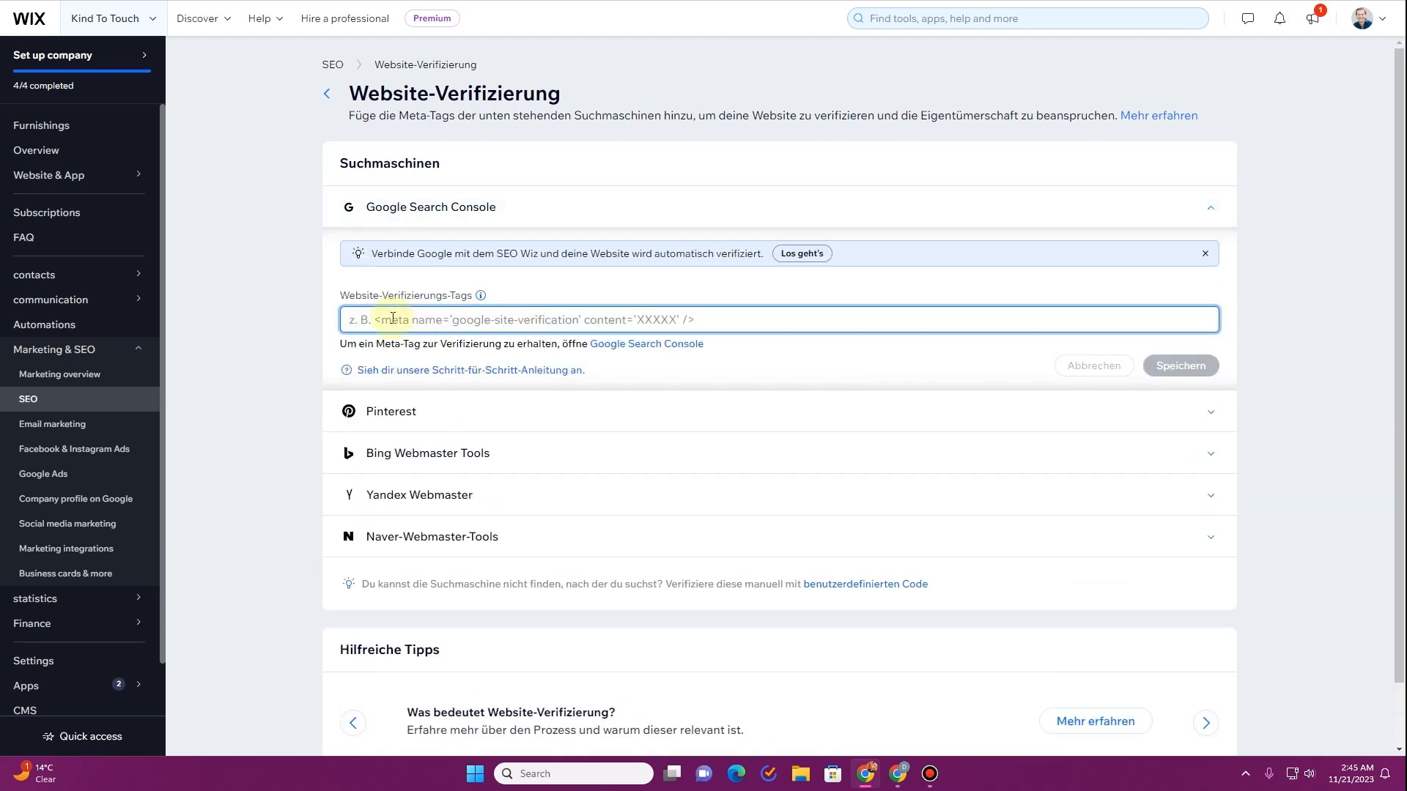
{"action": "type", "text": "<meta name=\"google-site-verification\" content=\"ISAykK74Cm3j4xKEOyFx20Yk3OTltHFuerfgELgR6bg\" />"}
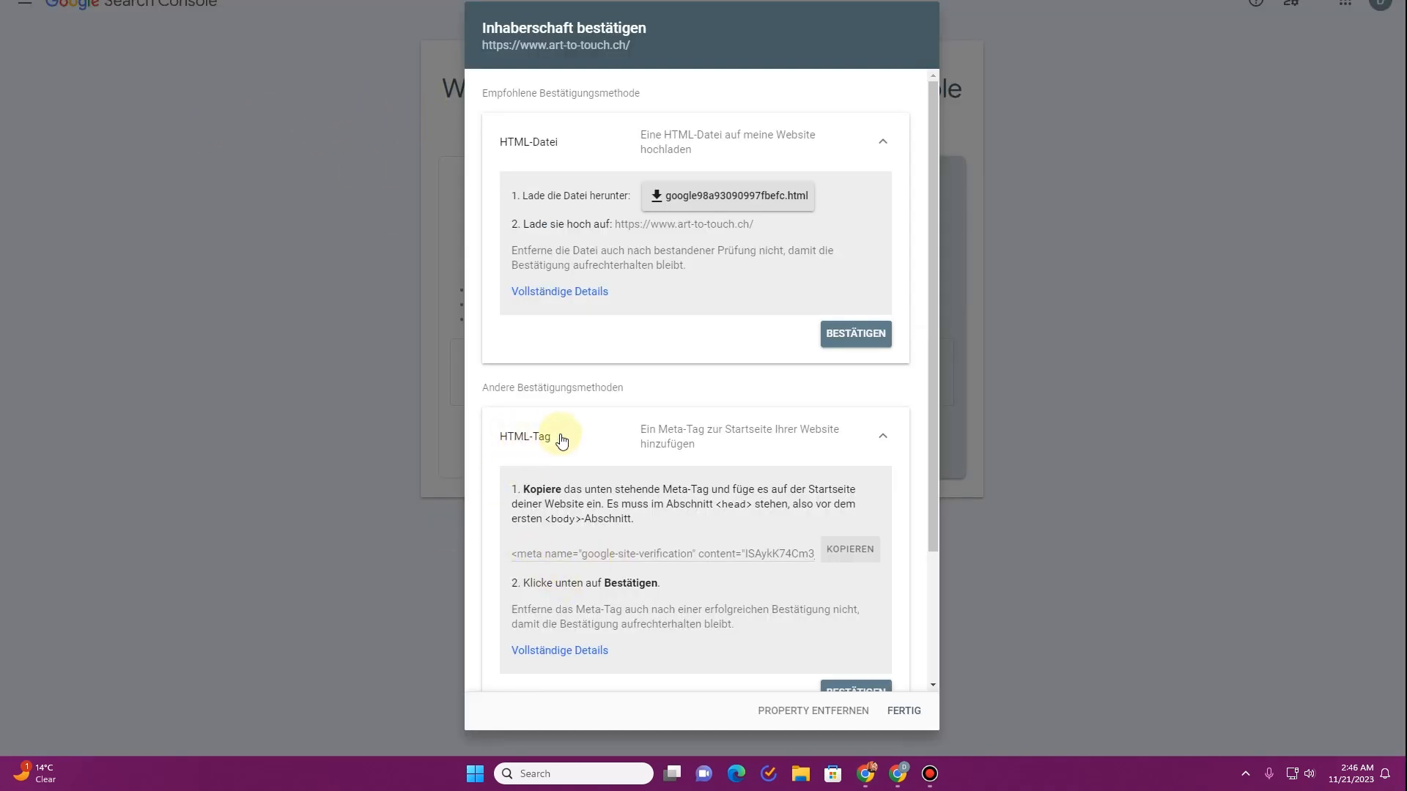
{"action": "left_click", "coordinate": [847, 557]}
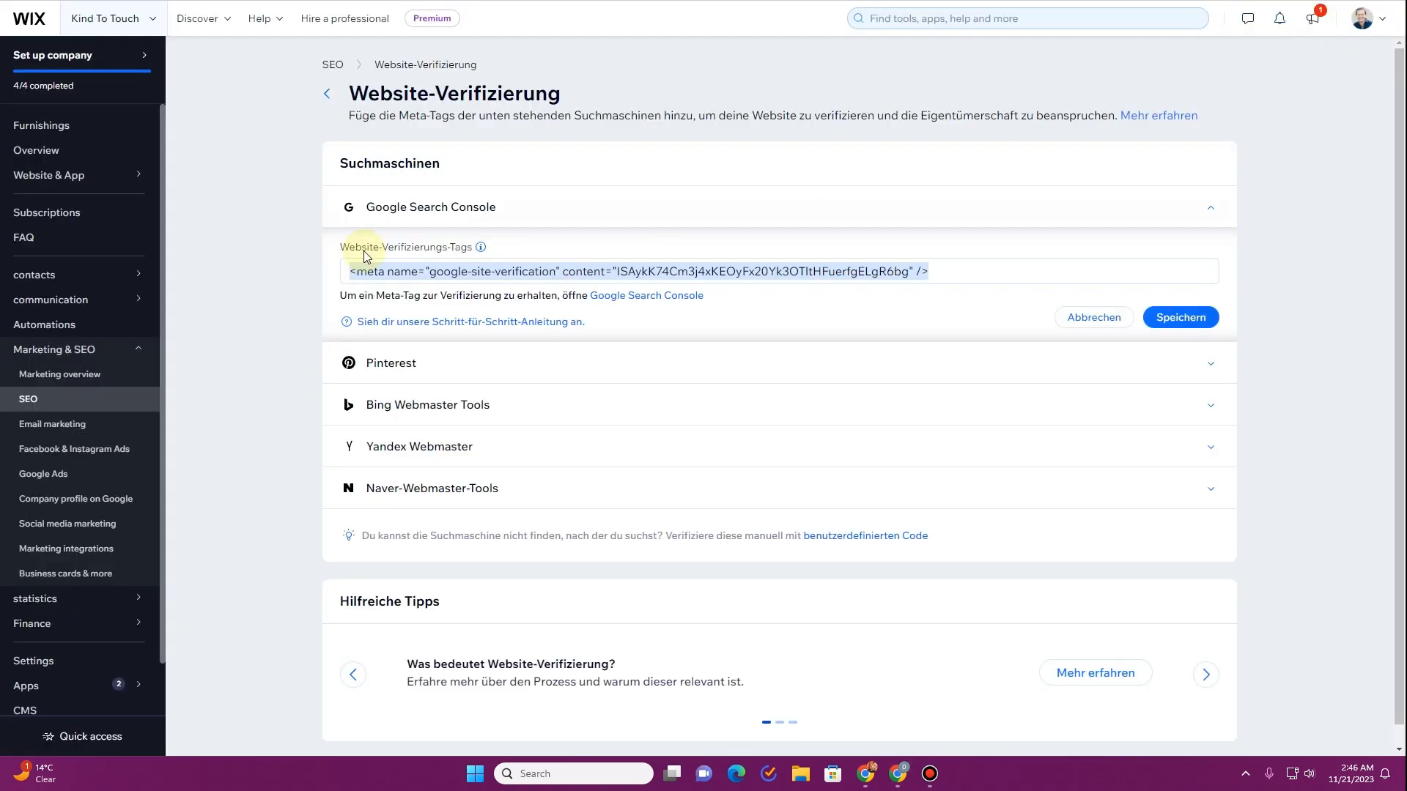
{"action": "left_click", "coordinate": [450, 271]}
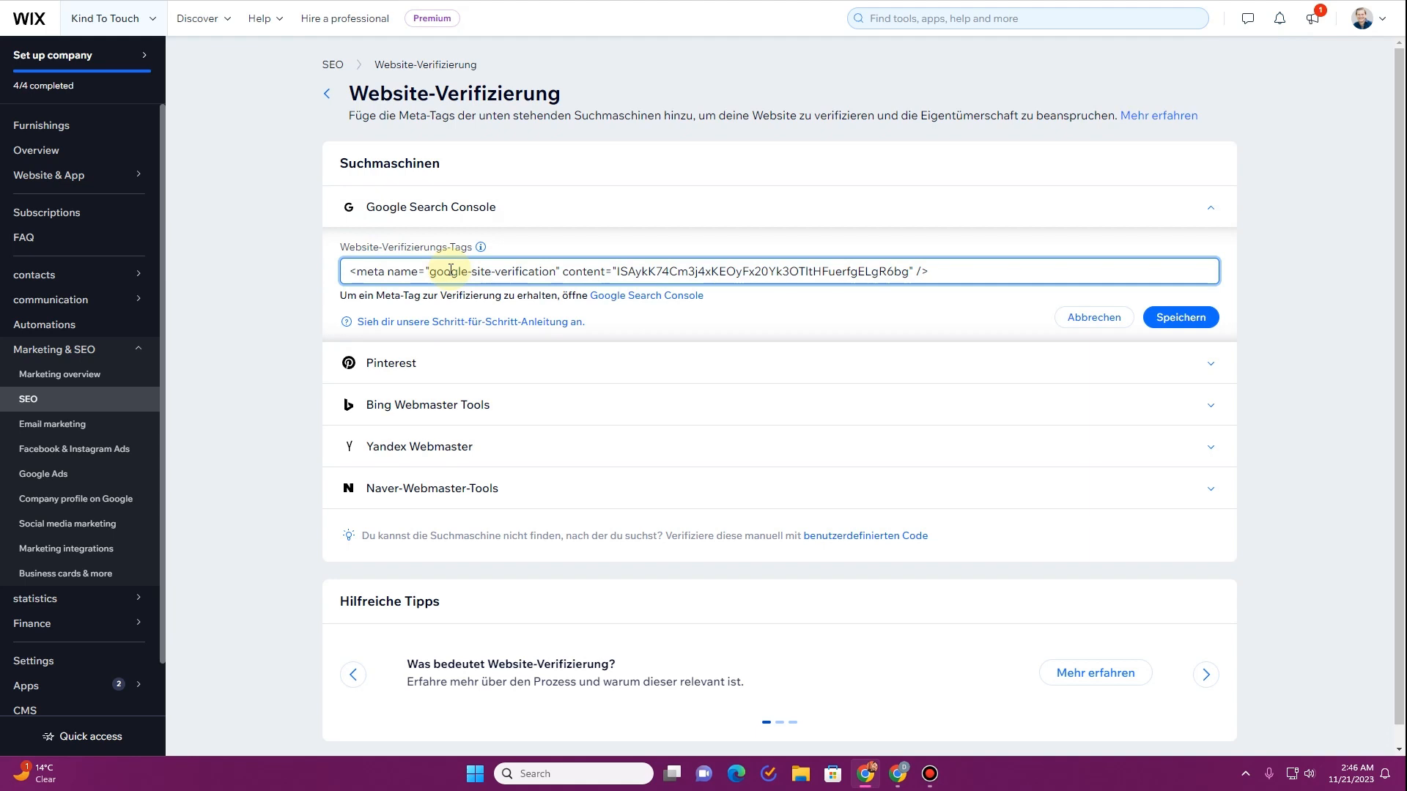
{"action": "key", "text": "ctrl+a"}
{"action": "type", "text": "<meta name=\"google-site-verification\" content=\"ISAykK74Cm3j4xKEOyFx20Yk3OTltHFuerfgELgR6bg\" />"}
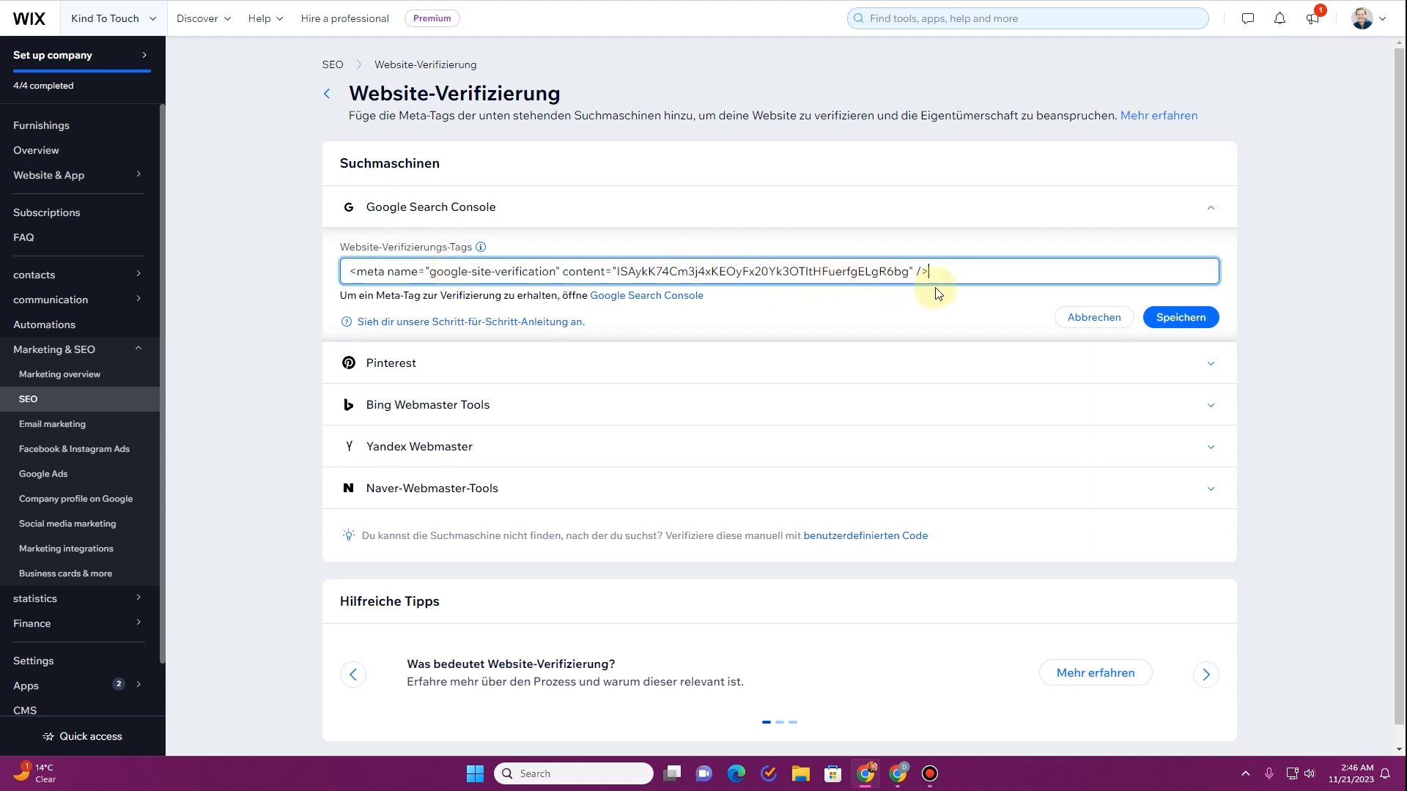
{"action": "left_click", "coordinate": [1178, 319]}
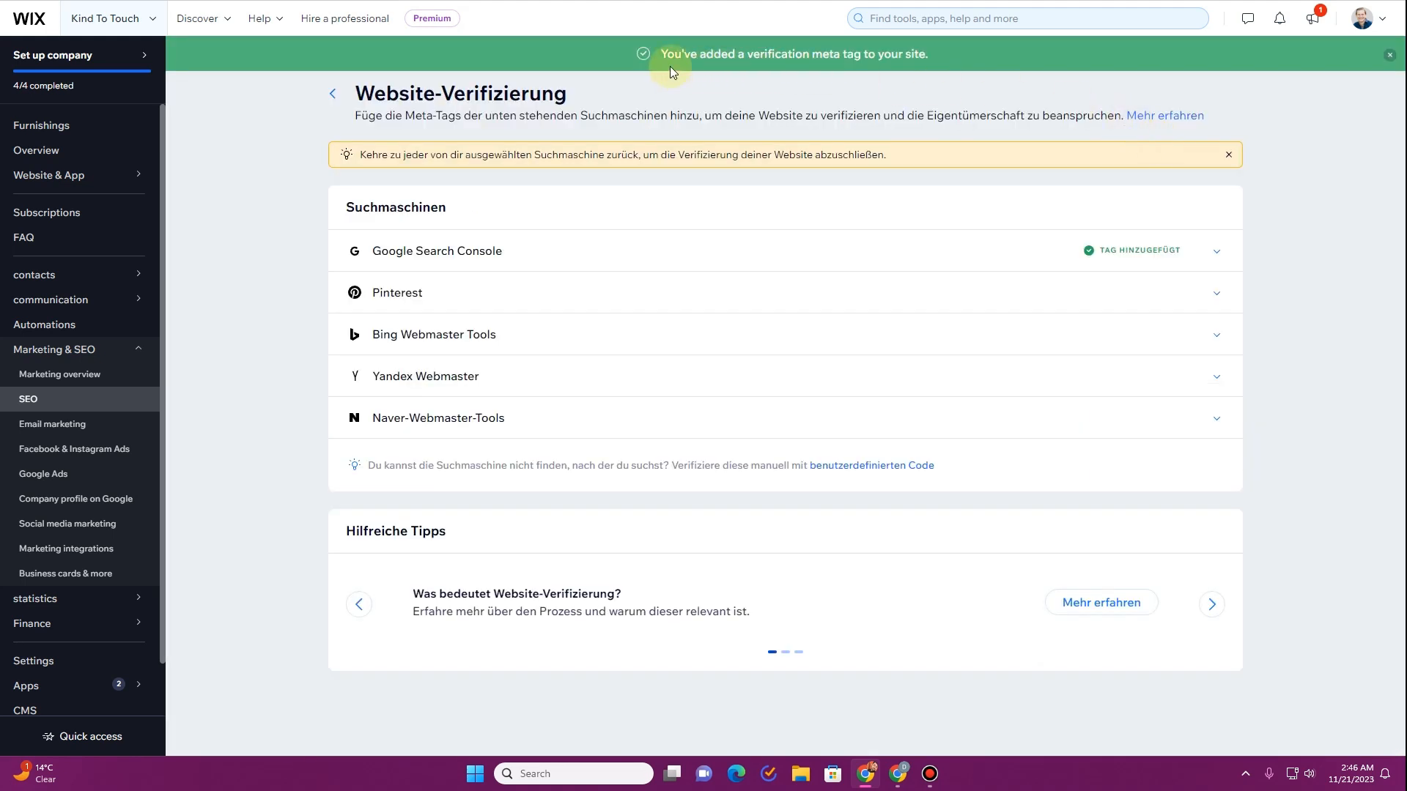
{"action": "left_click_drag", "start_coordinate": [659, 53], "coordinate": [934, 67]}
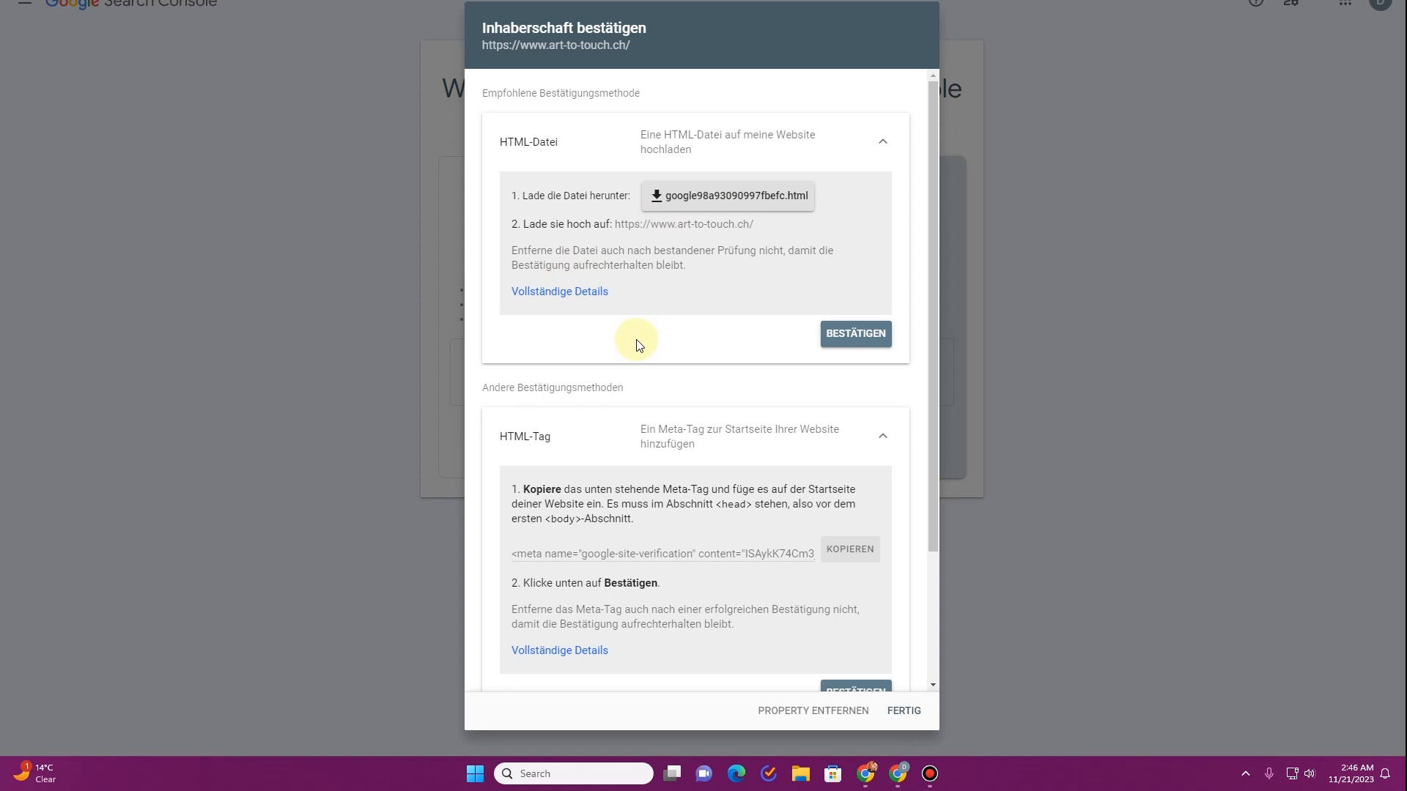
Step: Switch back to Google Search Console, confirm ownership through the HTML tag, and enter the property, dismissing the welcome messages
{"action": "scroll", "coordinate": [636, 344], "scroll_direction": "down", "scroll_amount": 3}
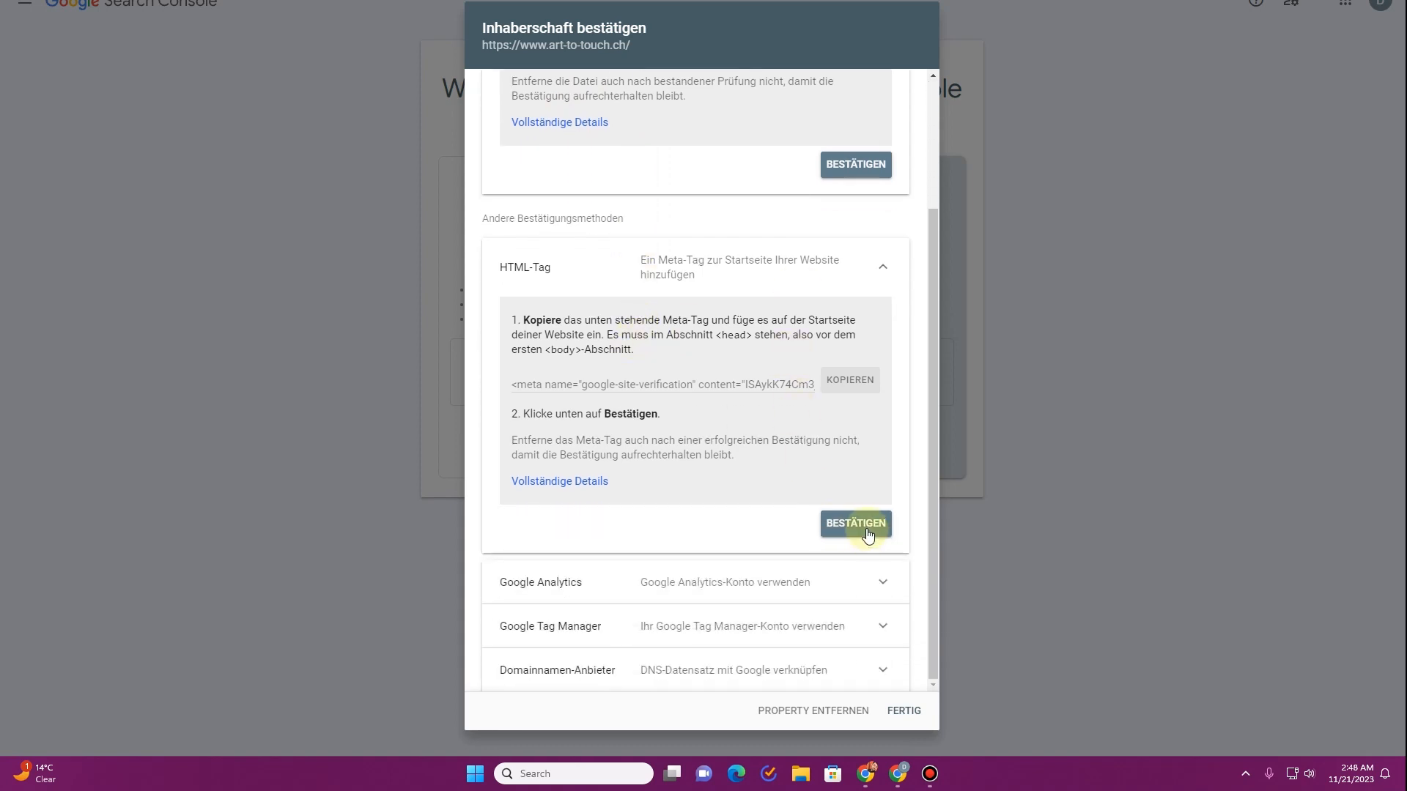
{"action": "left_click", "coordinate": [867, 529]}
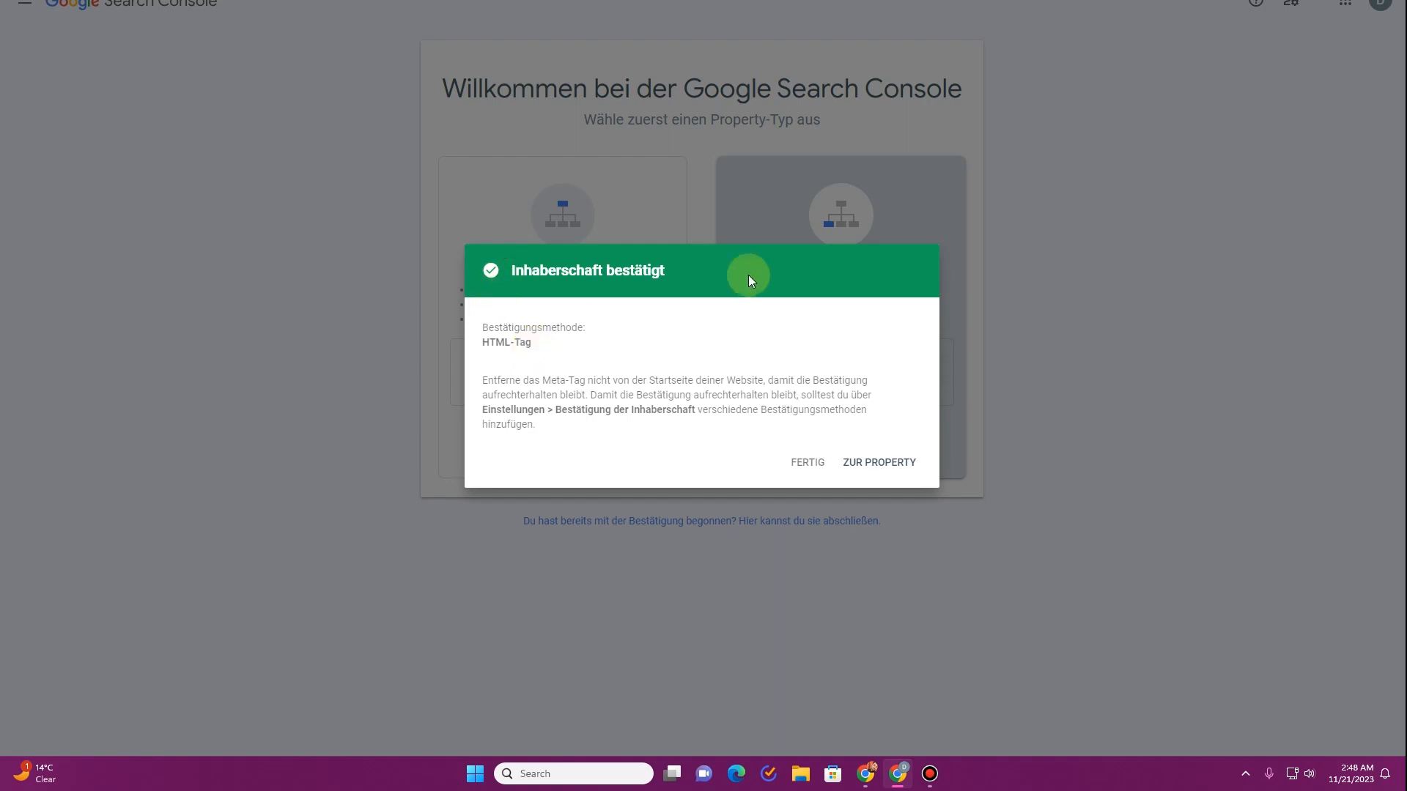
{"action": "left_click", "coordinate": [889, 463]}
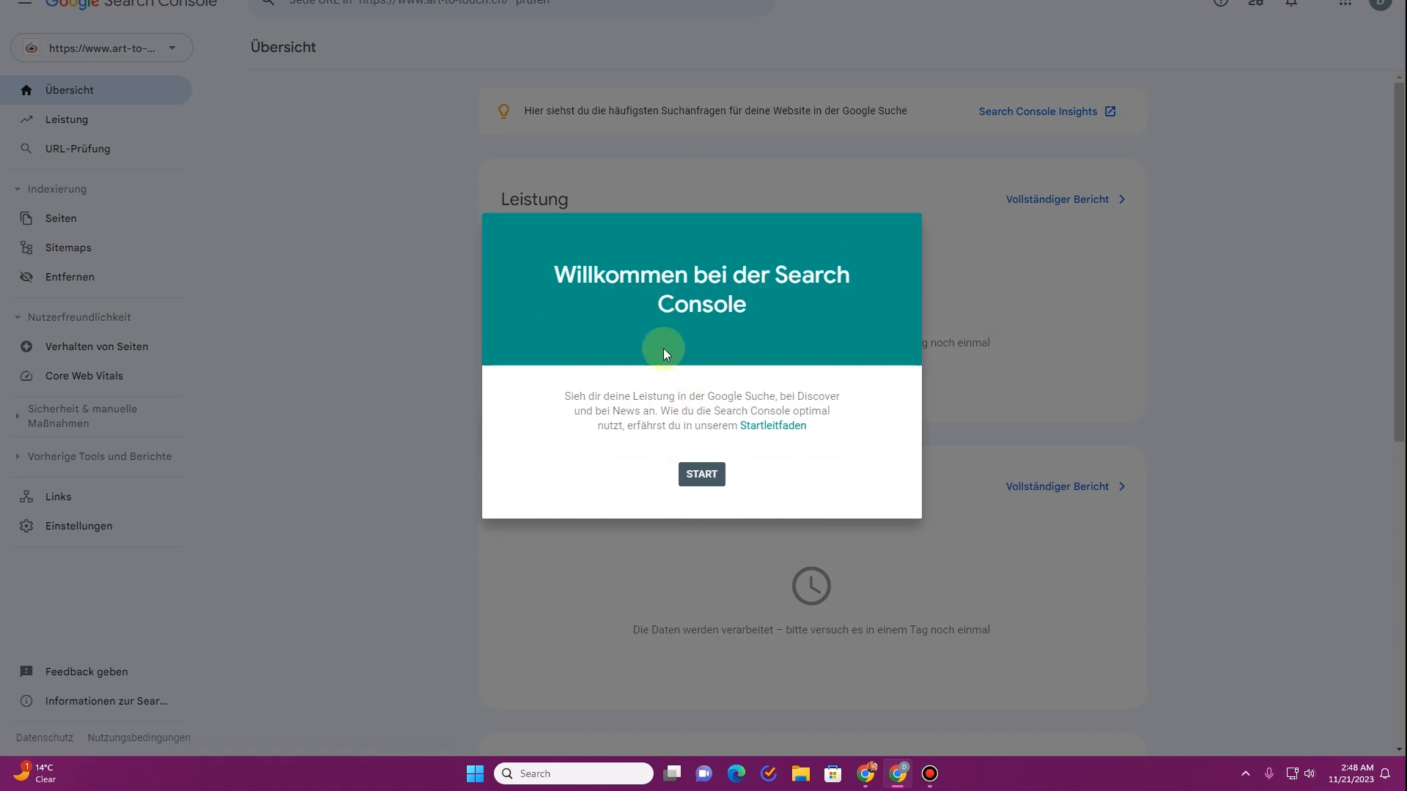
{"action": "left_click", "coordinate": [693, 476]}
{"action": "left_click", "coordinate": [1336, 709]}
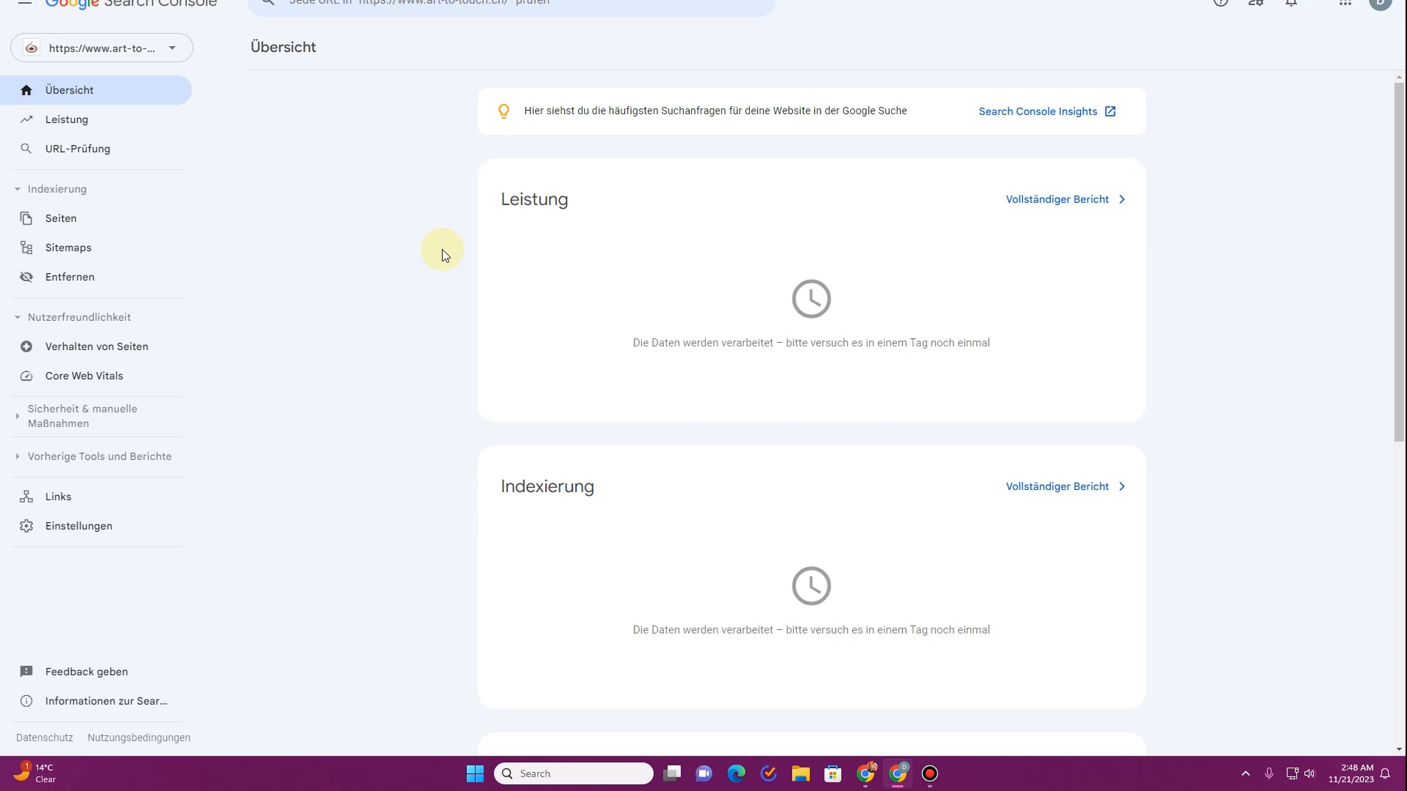
Step: Open the property's Sitemaps report and the entry field for a new sitemap URL
{"action": "left_click", "coordinate": [107, 244]}
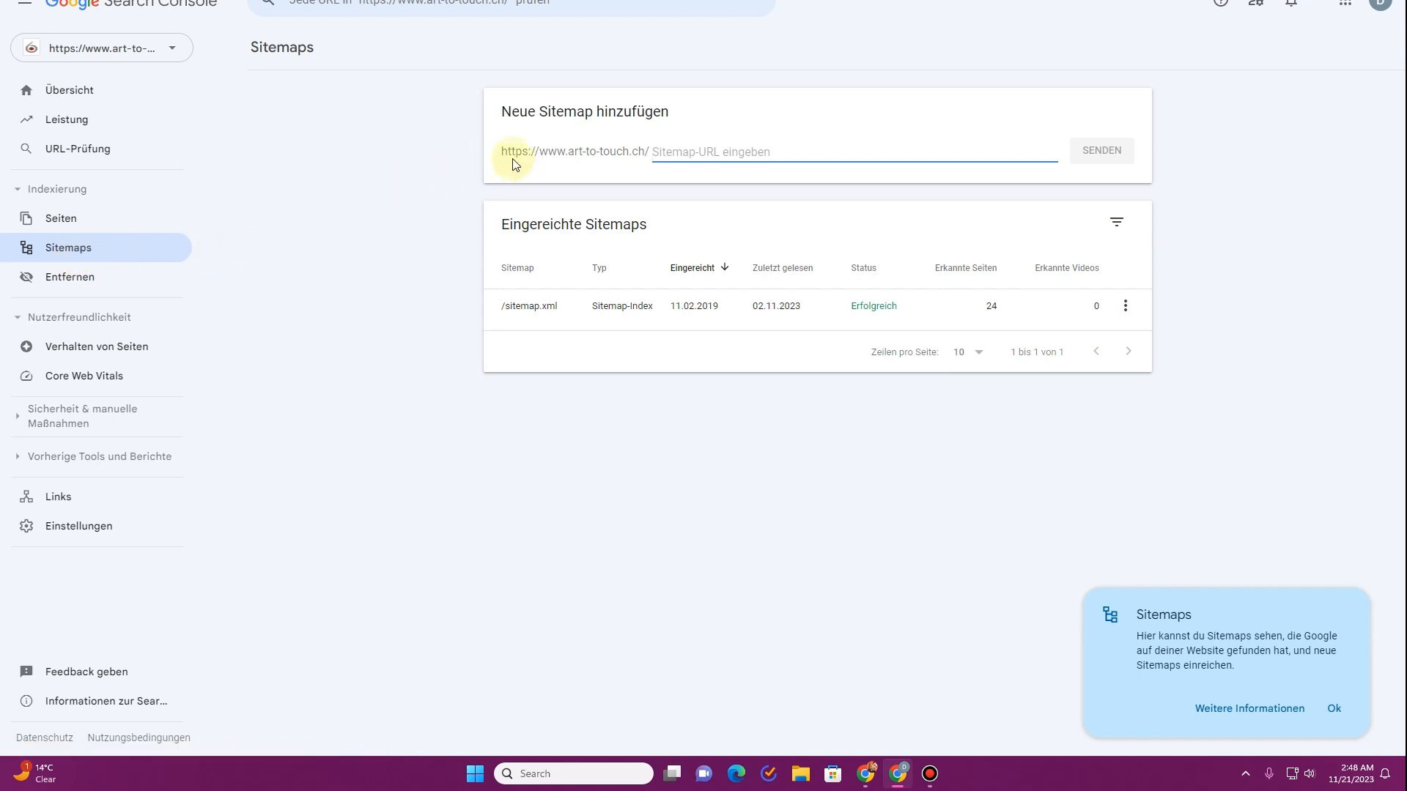
{"action": "left_click_drag", "start_coordinate": [506, 152], "coordinate": [670, 157]}
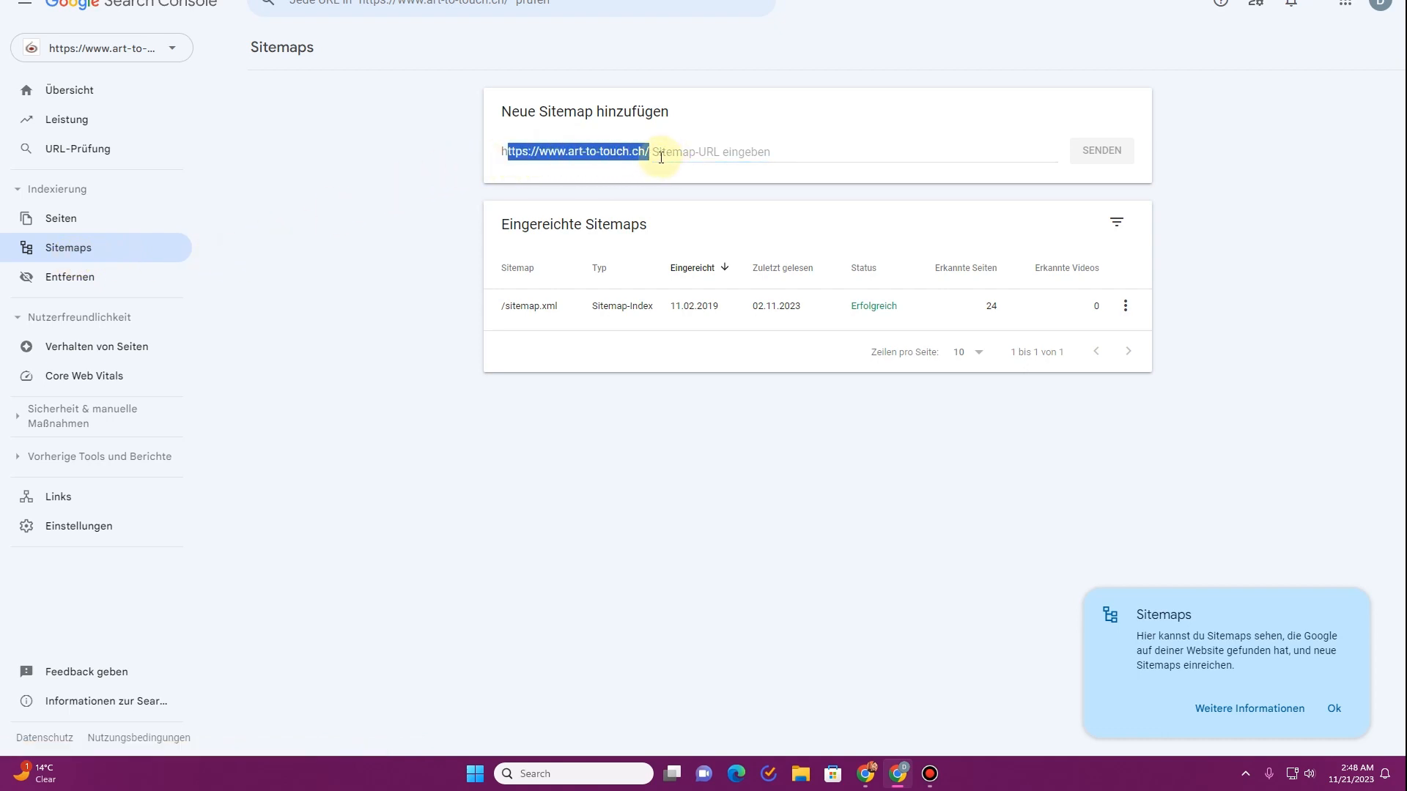
{"action": "left_click", "coordinate": [698, 152]}
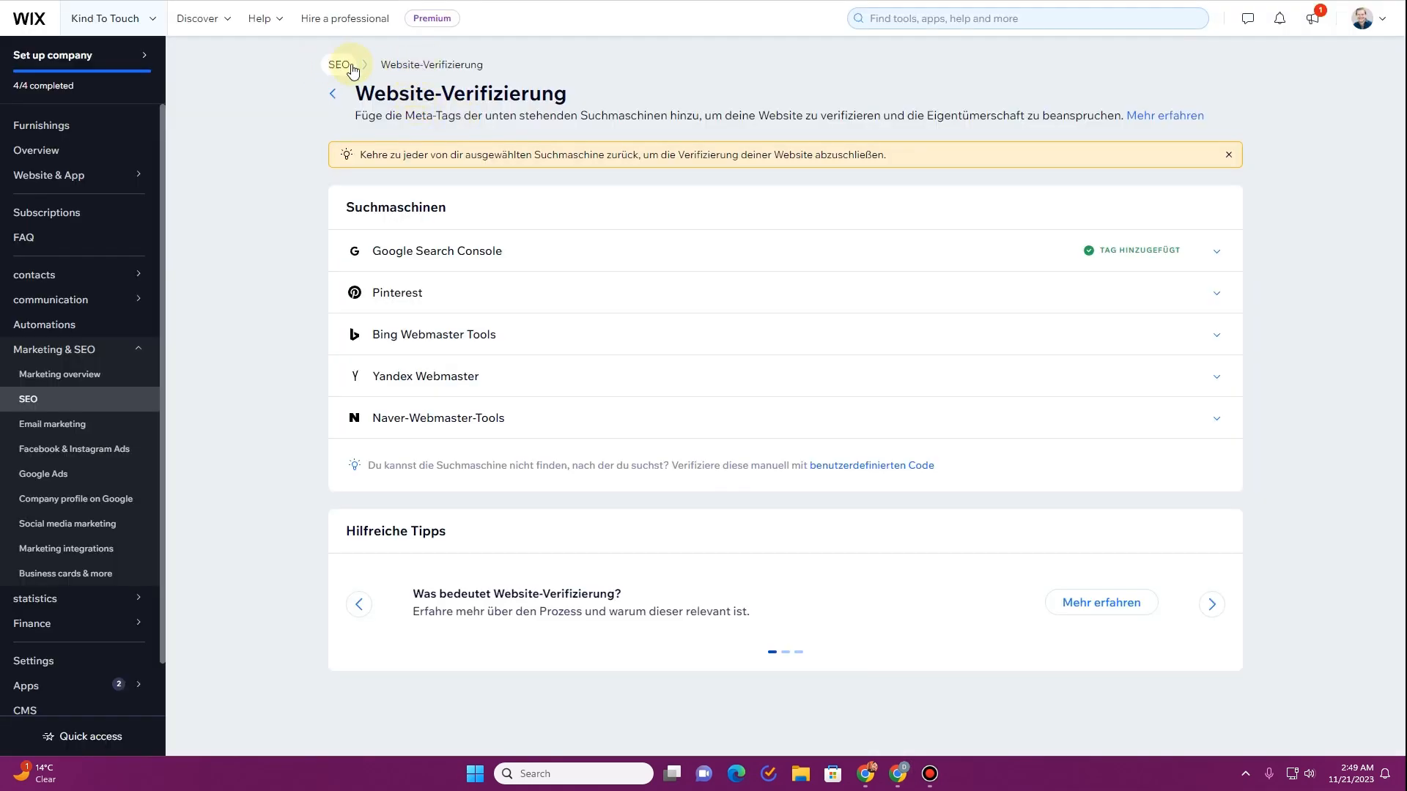
Step: Switch to the Wix dashboard, leave website verification, and view the site's XML sitemap index through the SEO Sitemaps tool
{"action": "left_click", "coordinate": [351, 67]}
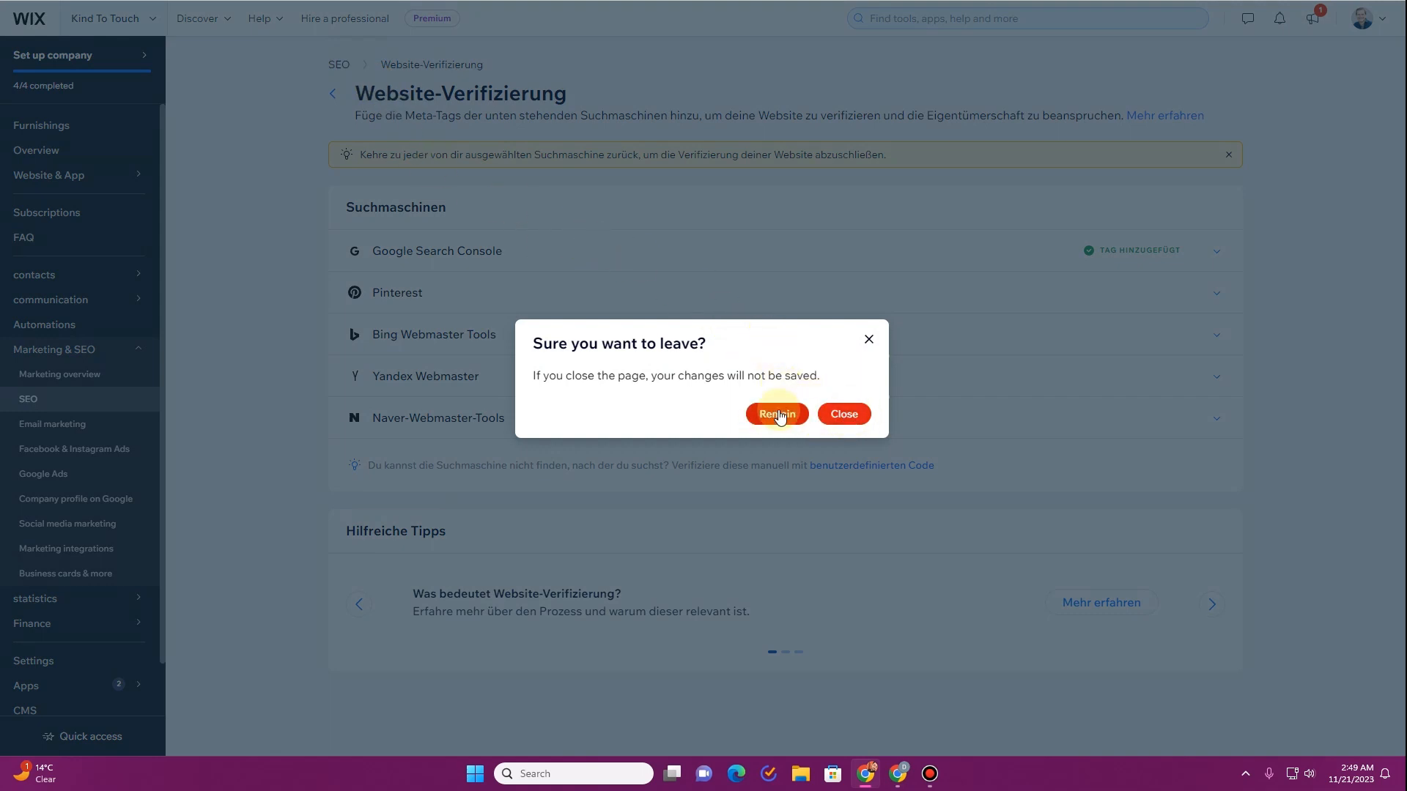
{"action": "left_click", "coordinate": [852, 415]}
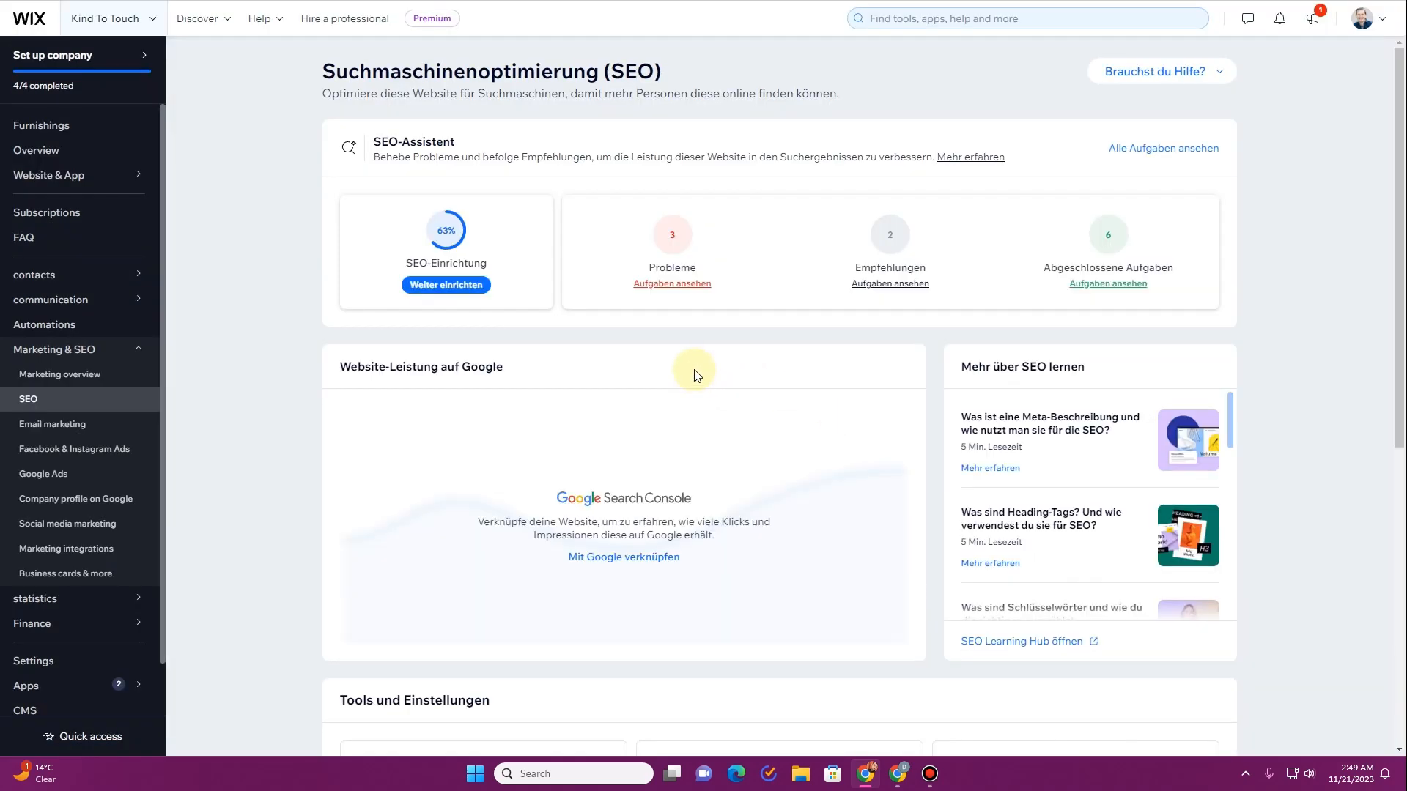
{"action": "scroll", "coordinate": [697, 375], "scroll_direction": "down", "scroll_amount": 7}
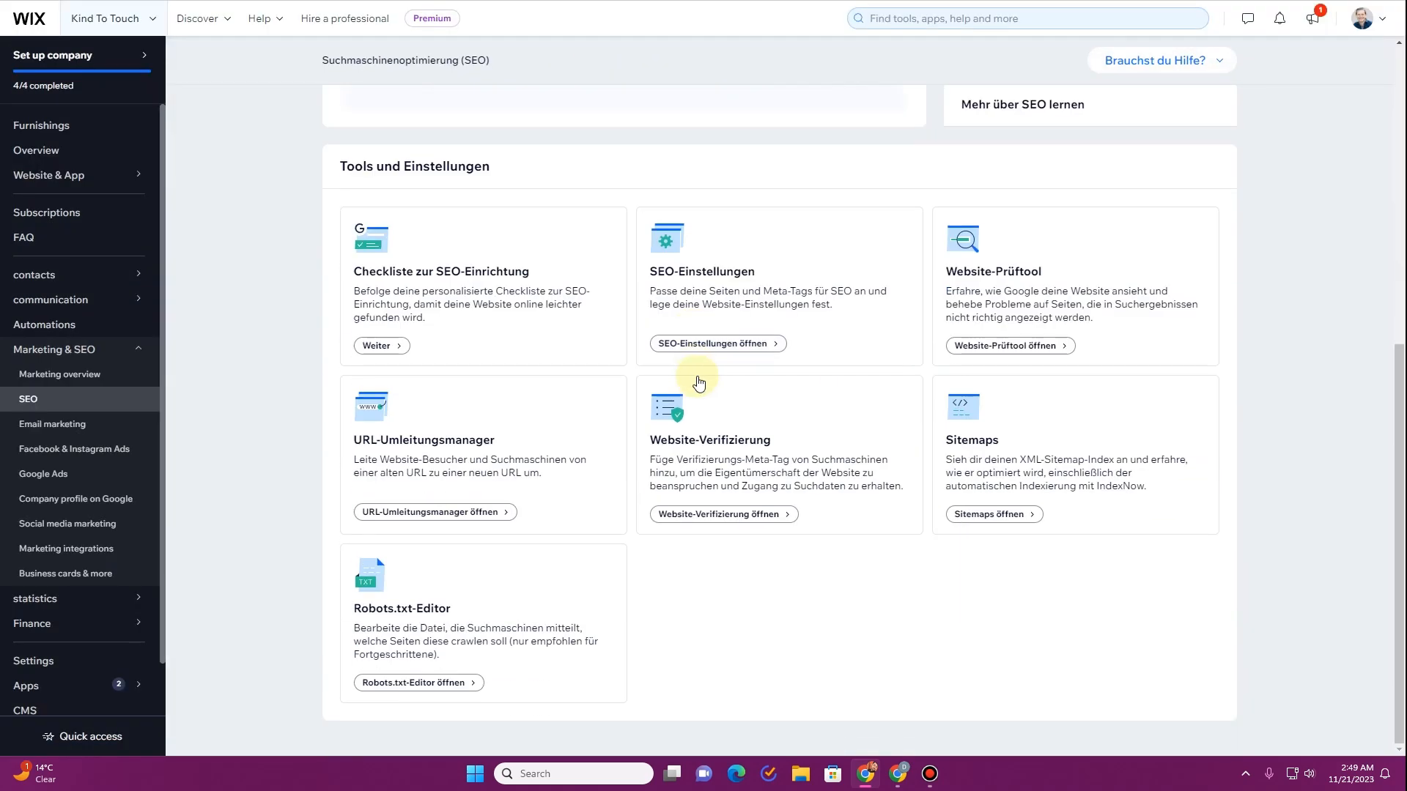
{"action": "left_click", "coordinate": [994, 516]}
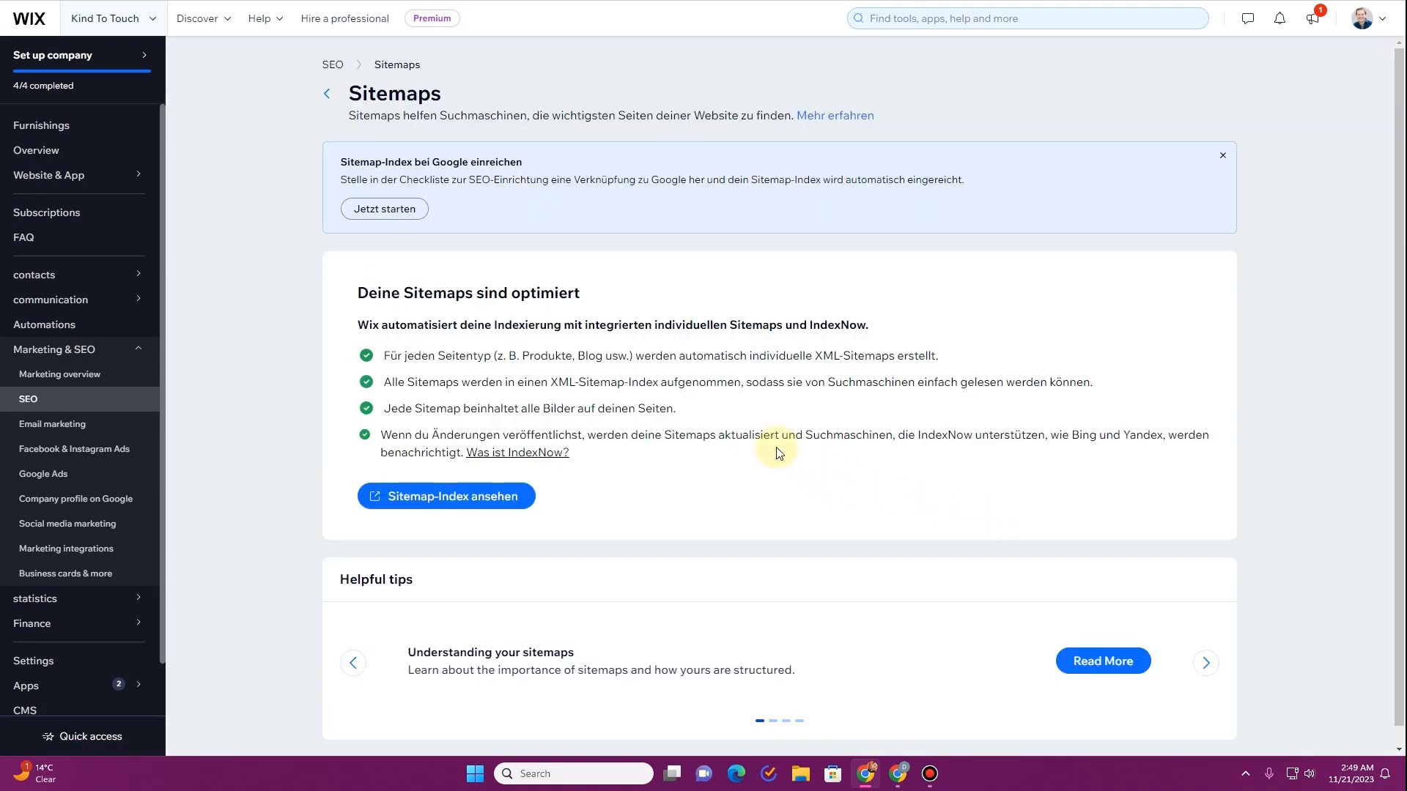
{"action": "scroll", "coordinate": [696, 469], "scroll_direction": "down", "scroll_amount": 1}
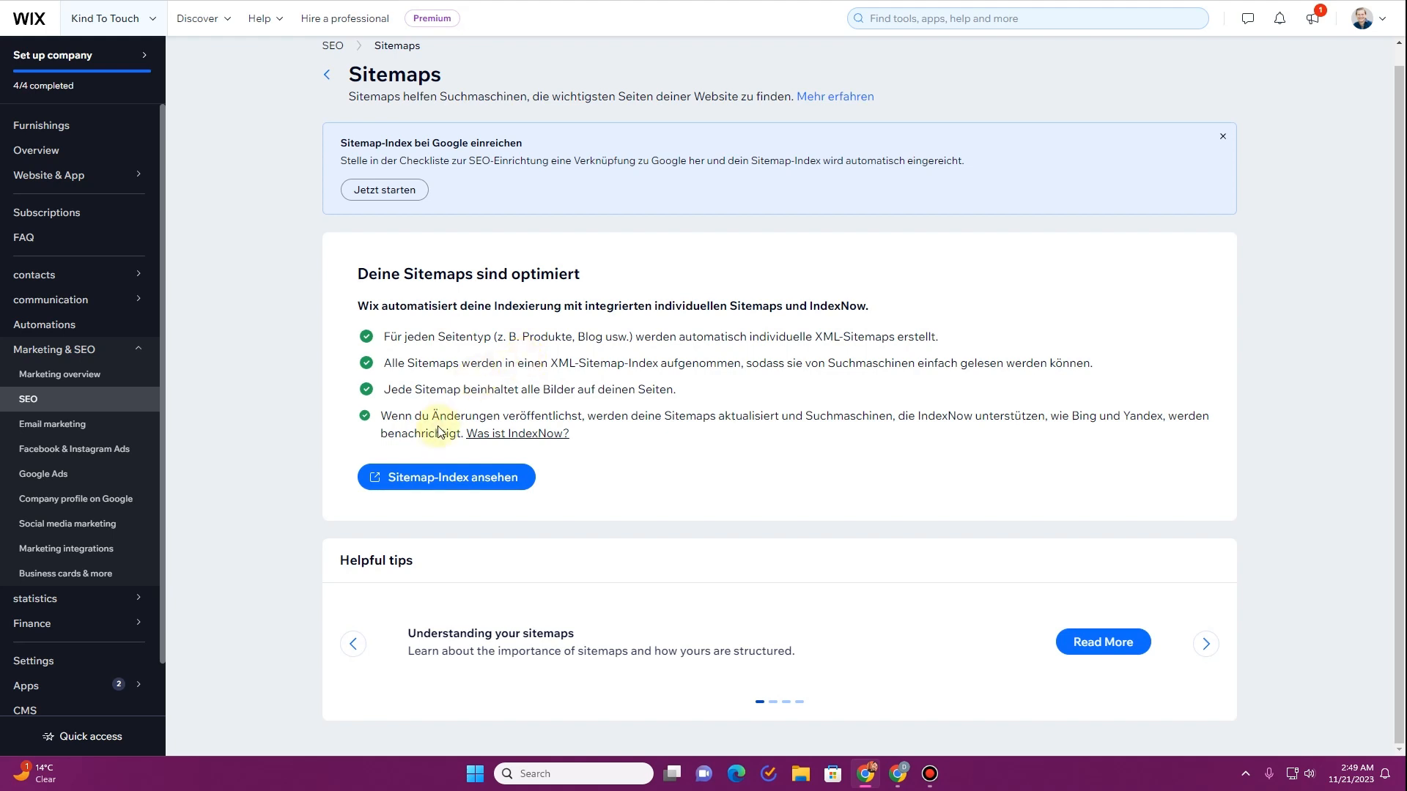
{"action": "left_click", "coordinate": [446, 477]}
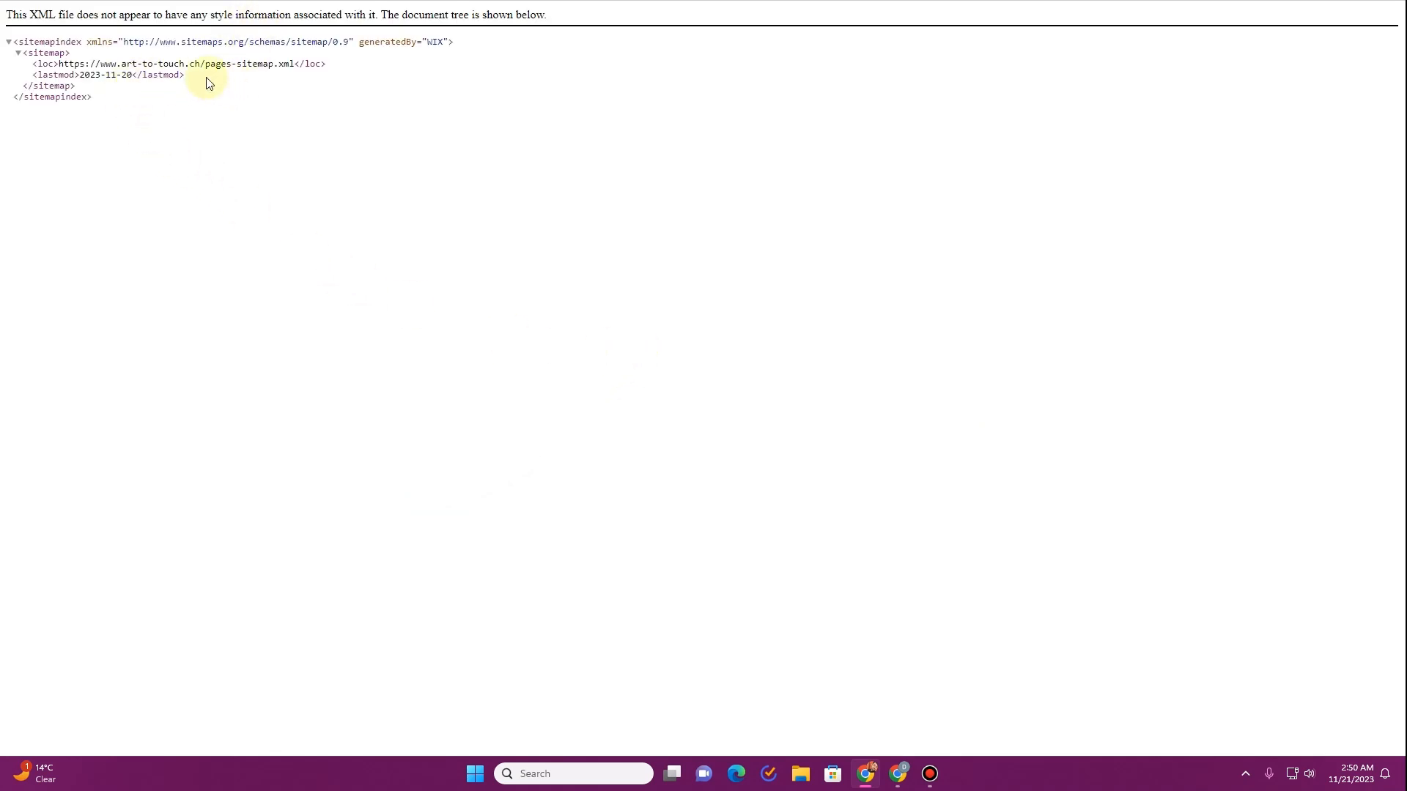
{"action": "left_click_drag", "start_coordinate": [100, 65], "coordinate": [216, 65]}
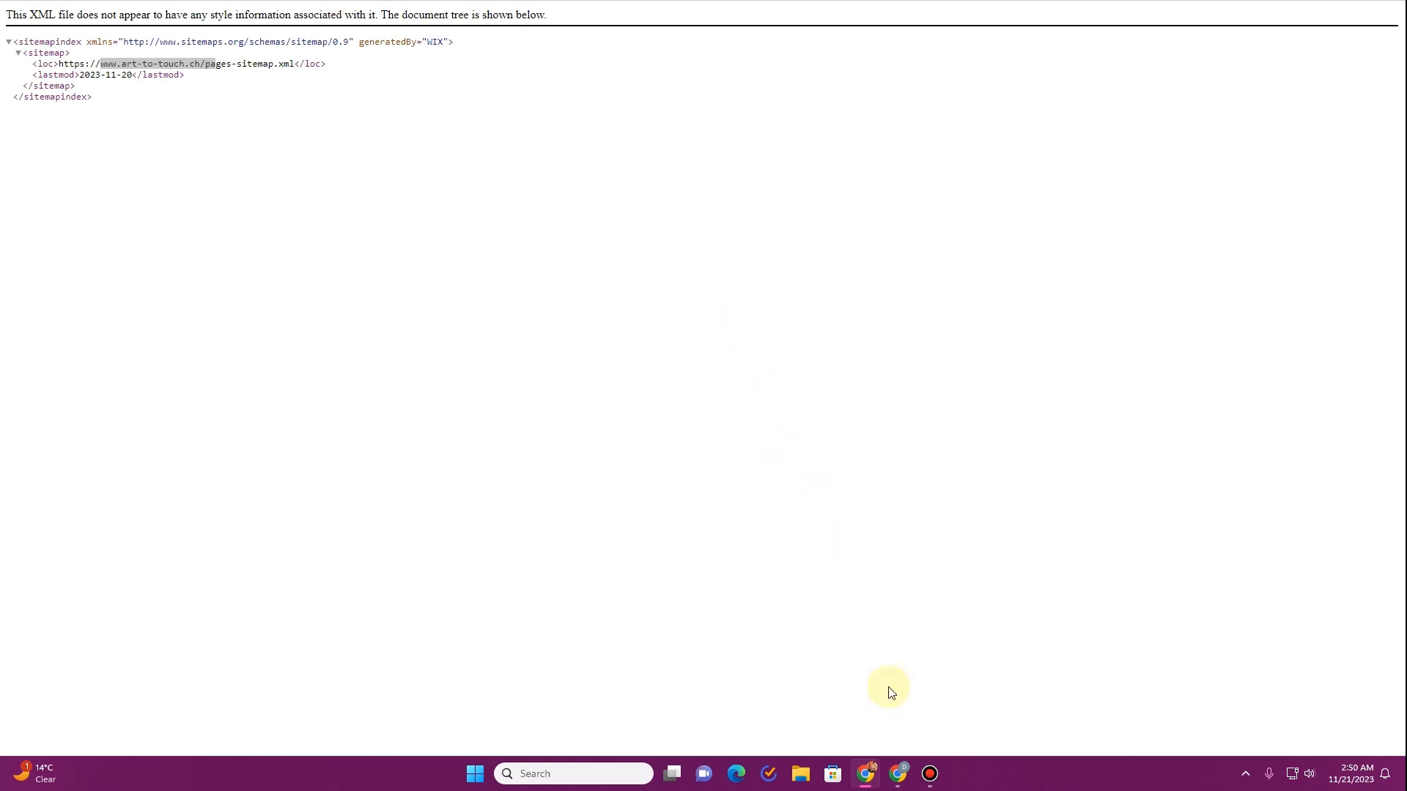
Step: Switch to Google Search Console and submit sitemap.xml as a new sitemap for the property, dismissing the confirmation
{"action": "left_click", "coordinate": [898, 773]}
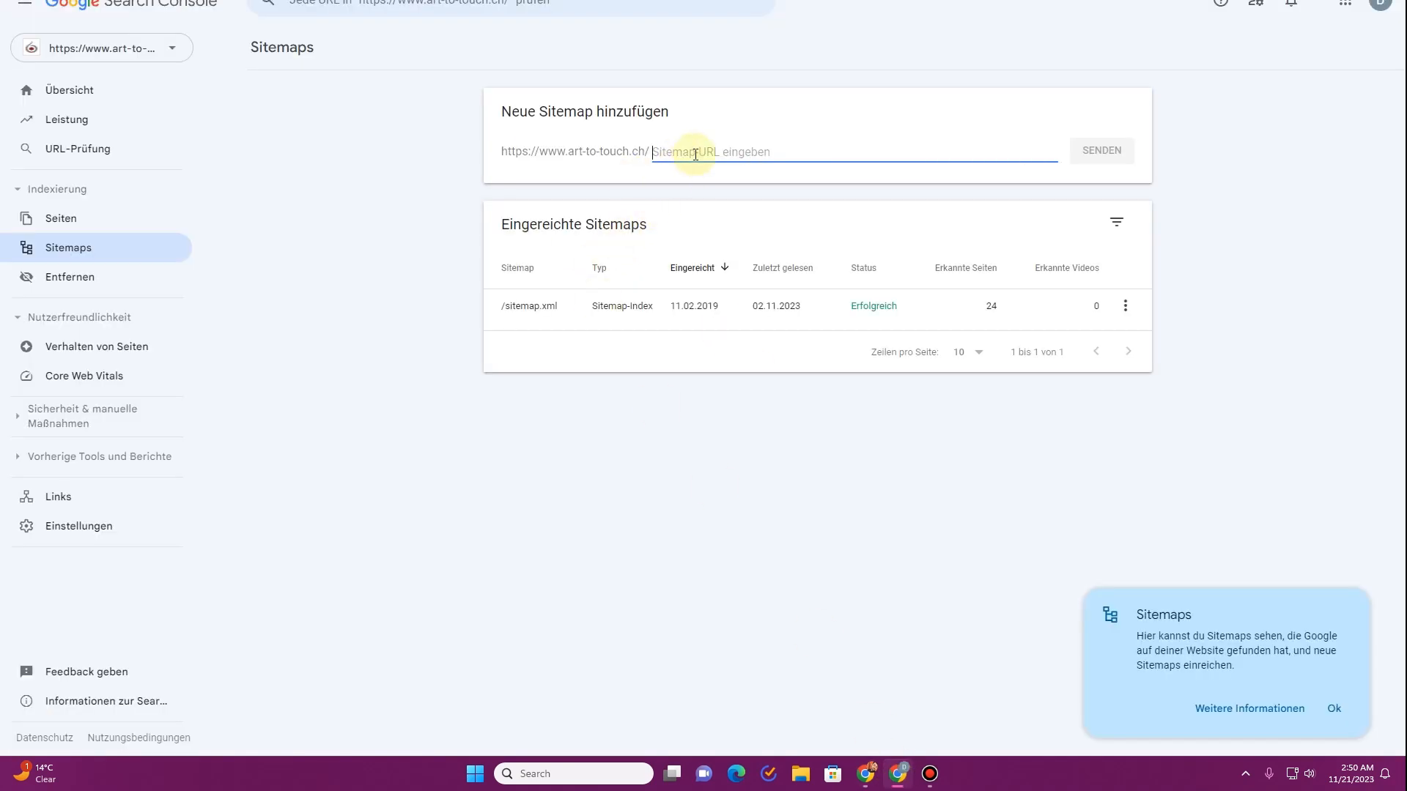
{"action": "type", "text": "https://www.art-to-touch.ch/sitemap.xml"}
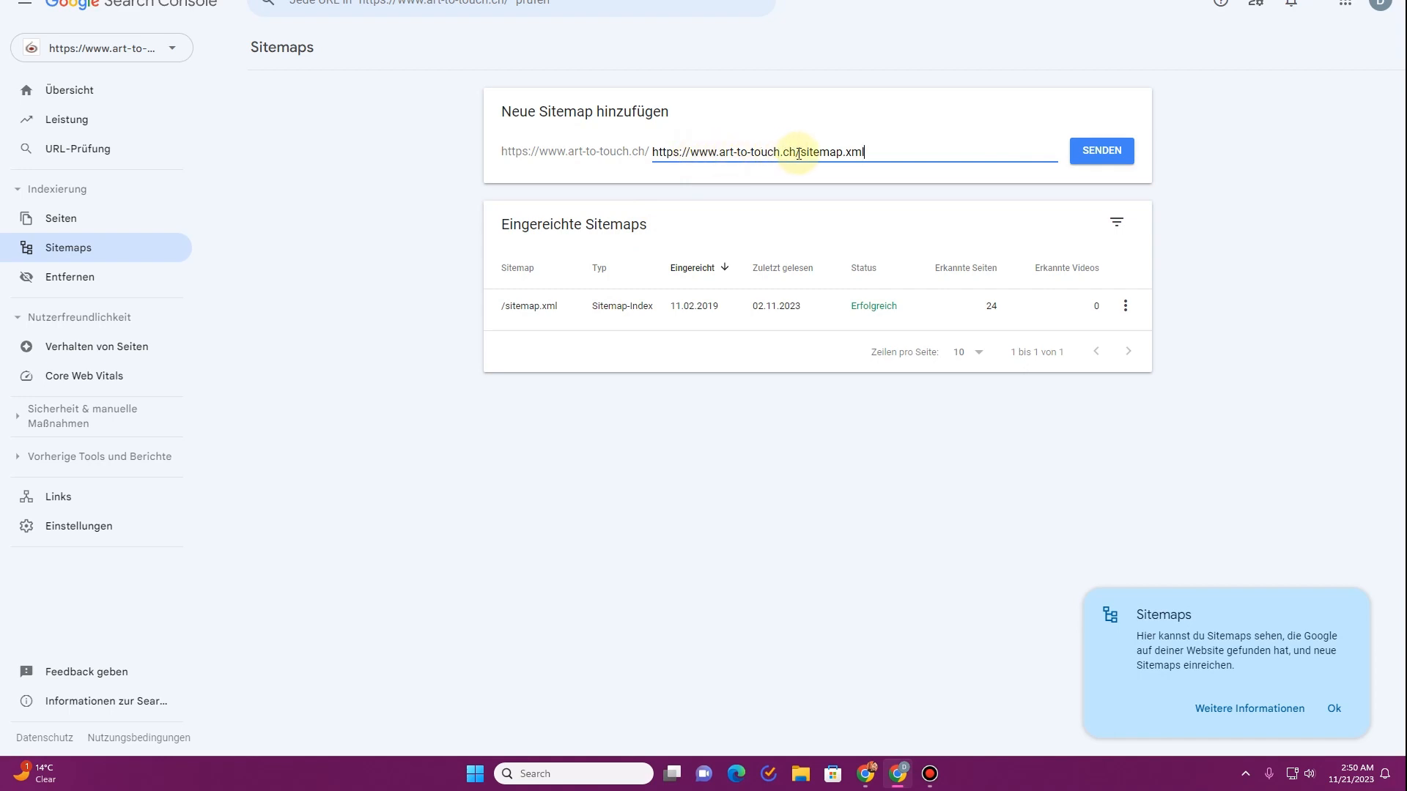
{"action": "left_click_drag", "start_coordinate": [799, 153], "coordinate": [645, 153]}
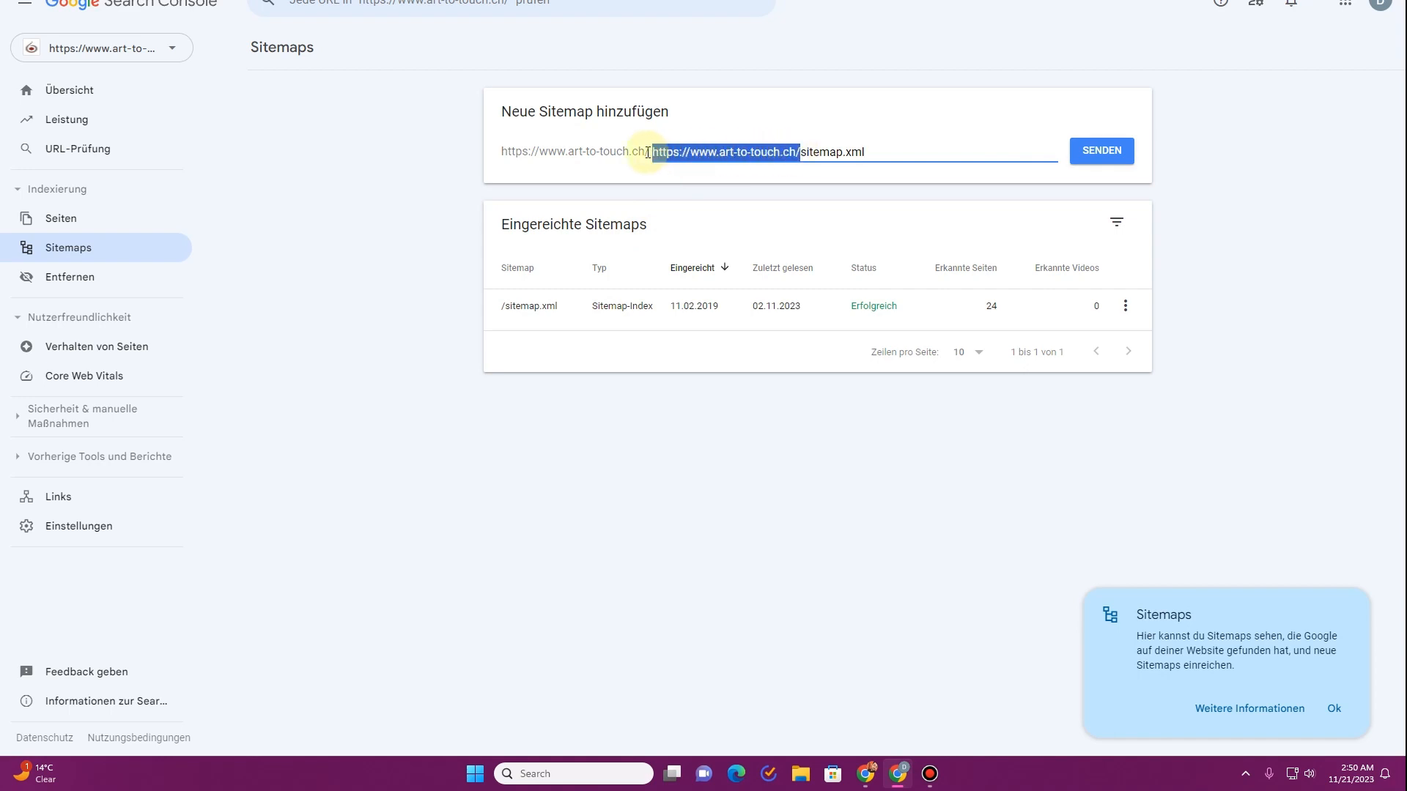
{"action": "key", "text": "BackSpace"}
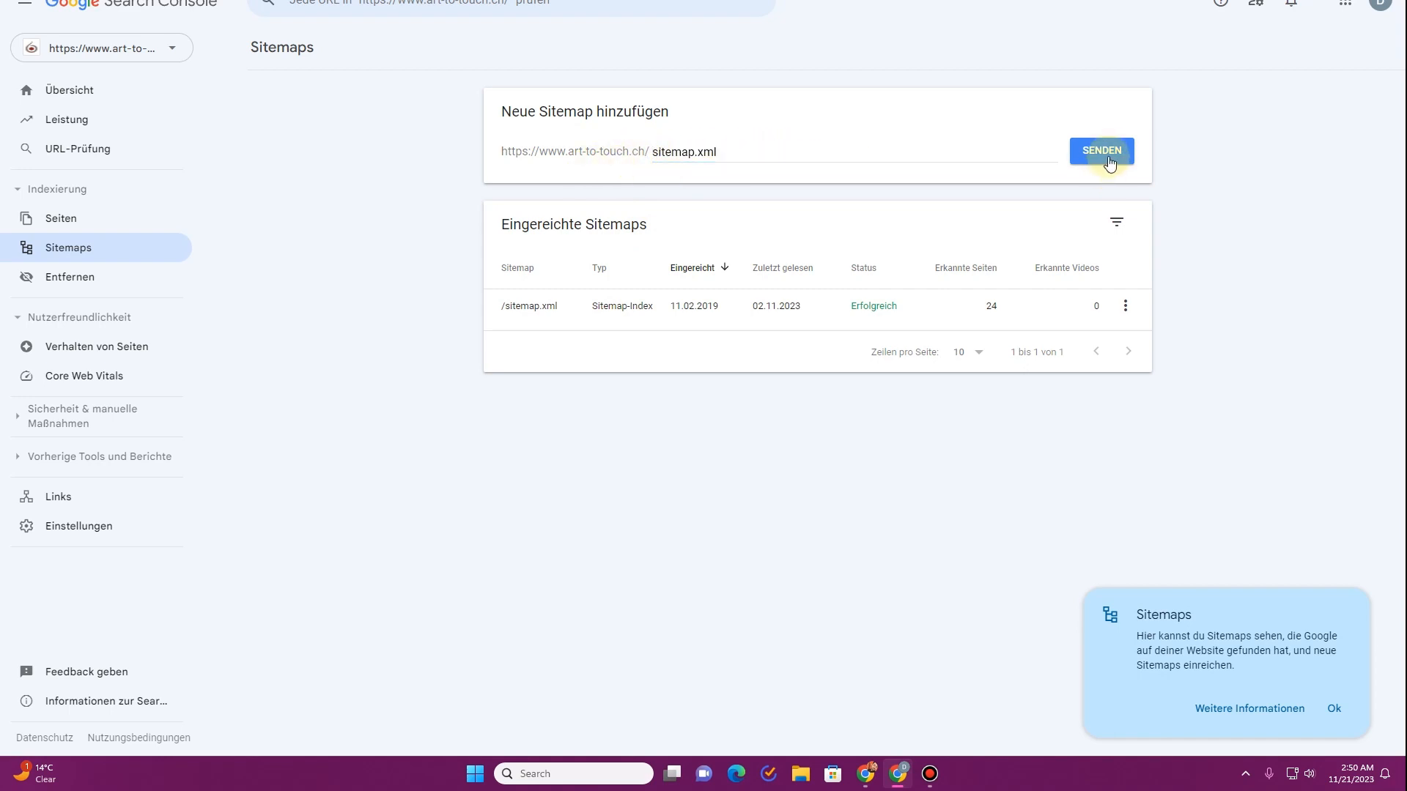
{"action": "left_click", "coordinate": [1108, 154]}
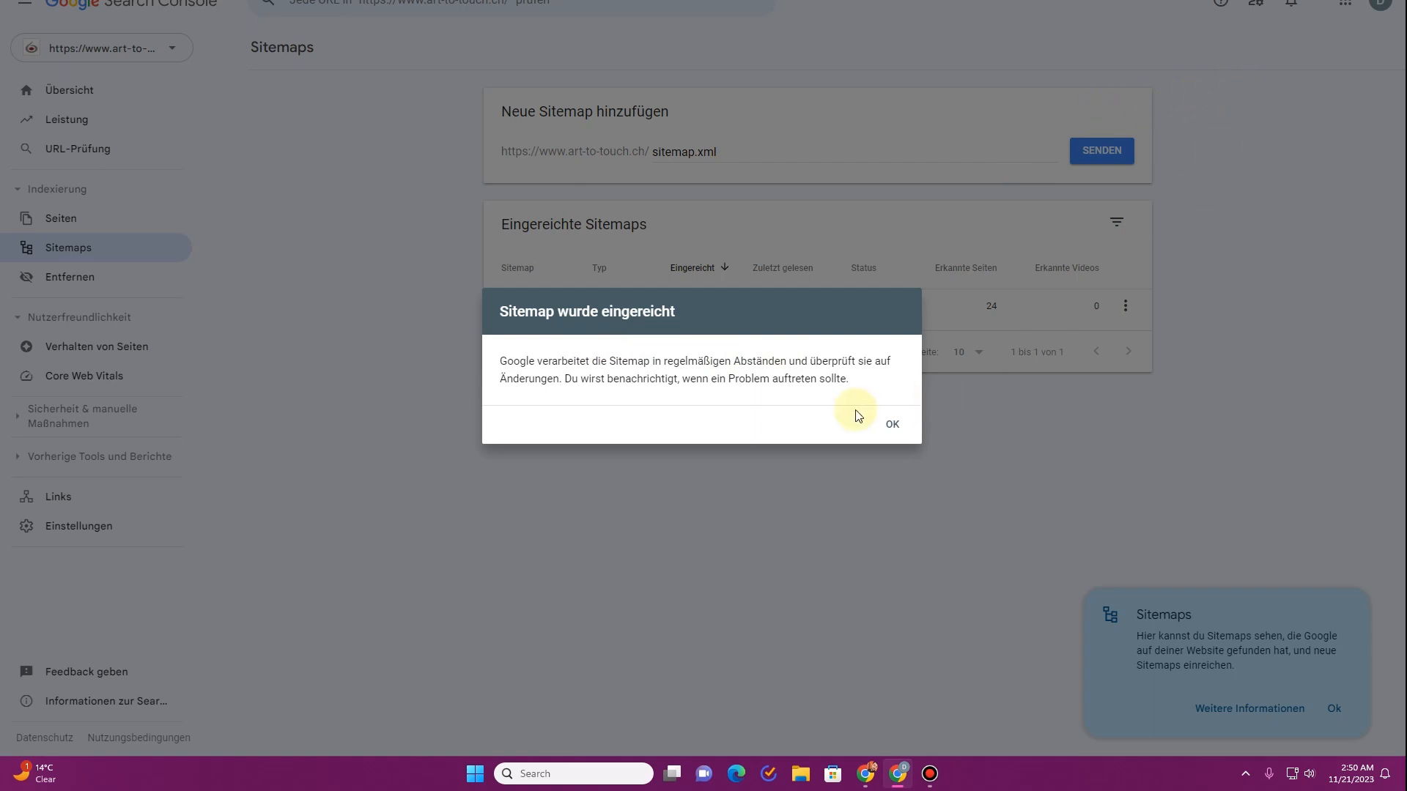
{"action": "left_click", "coordinate": [890, 424]}
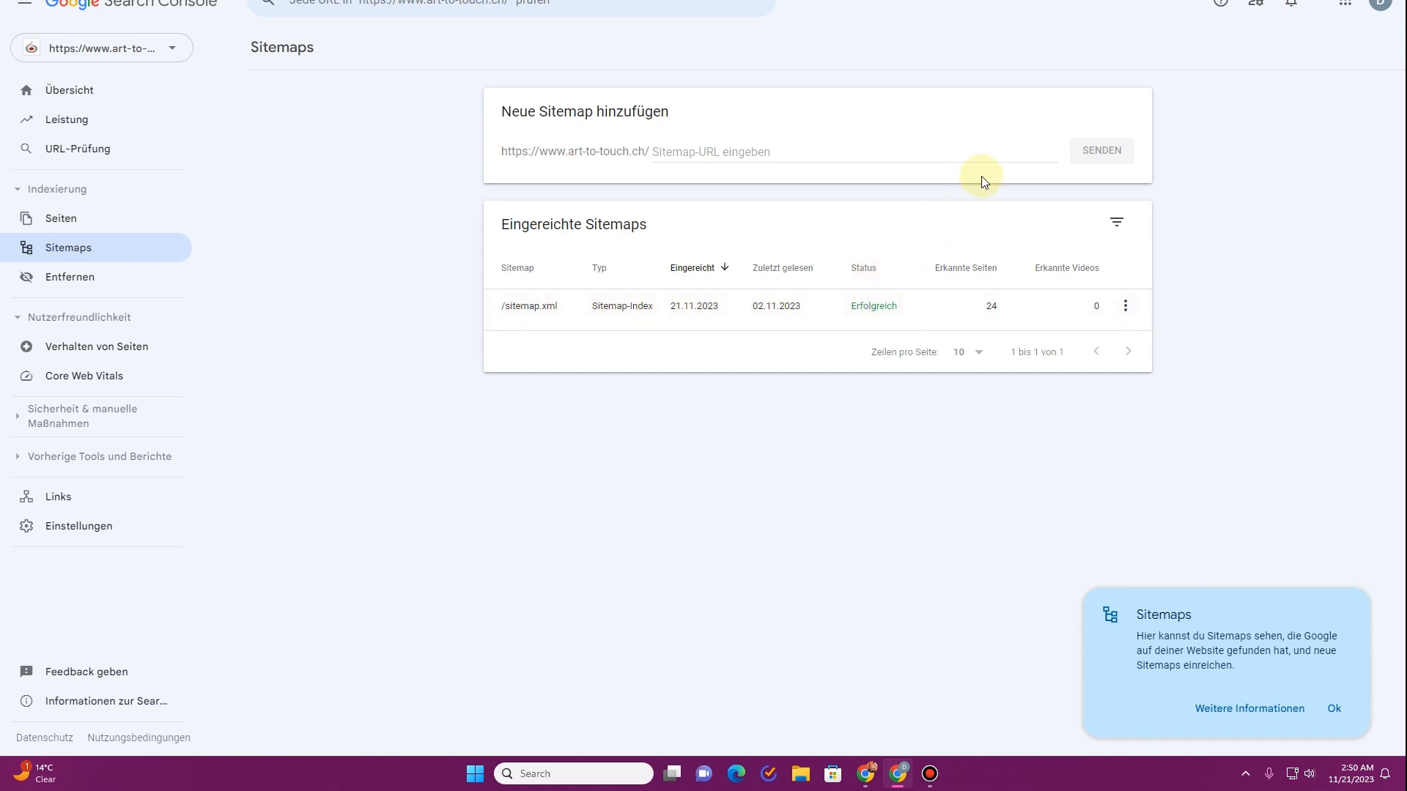
Step: Examine the submitted sitemap's status and processing details using the translation pop-up, and return to the Sitemaps report
{"action": "double_click", "coordinate": [874, 305]}
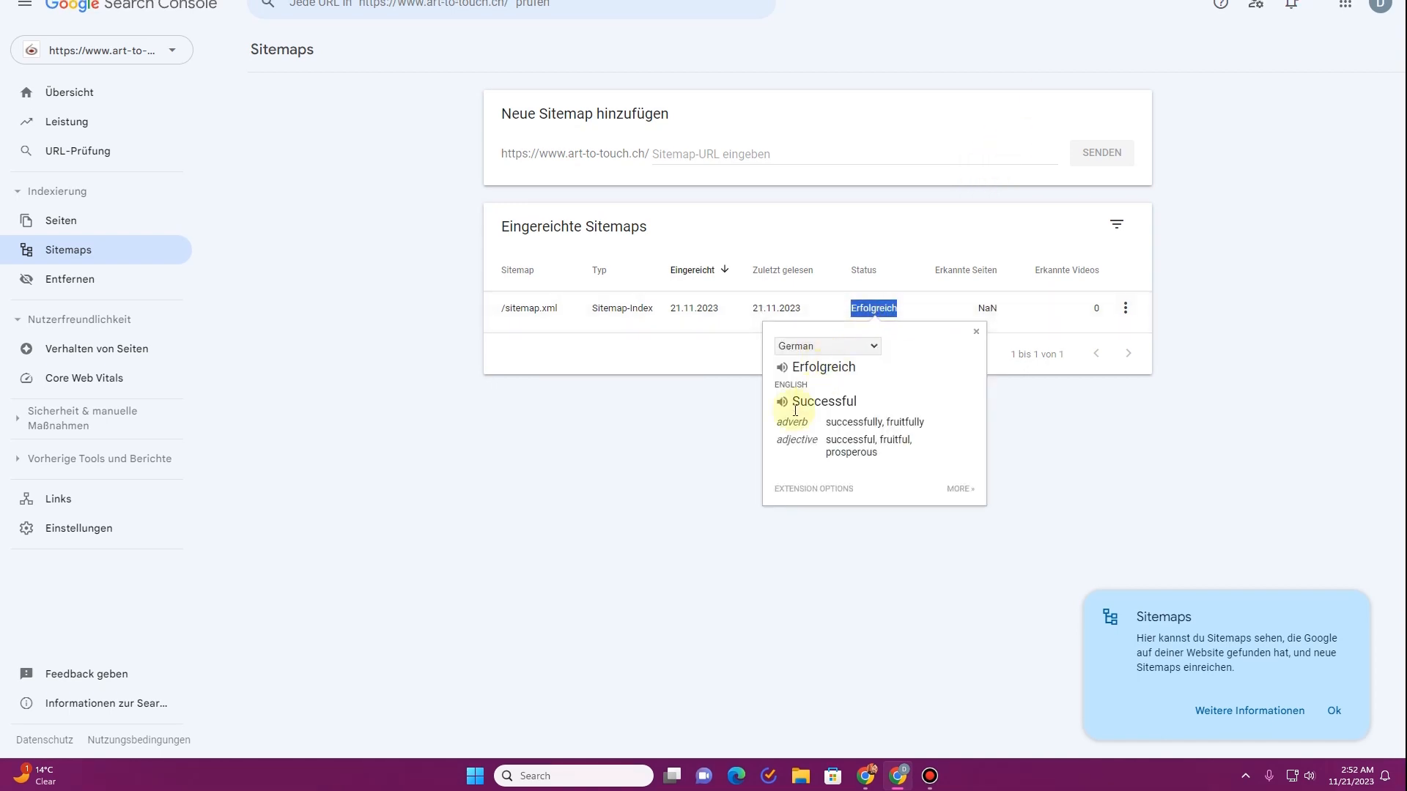
{"action": "left_click", "coordinate": [581, 308]}
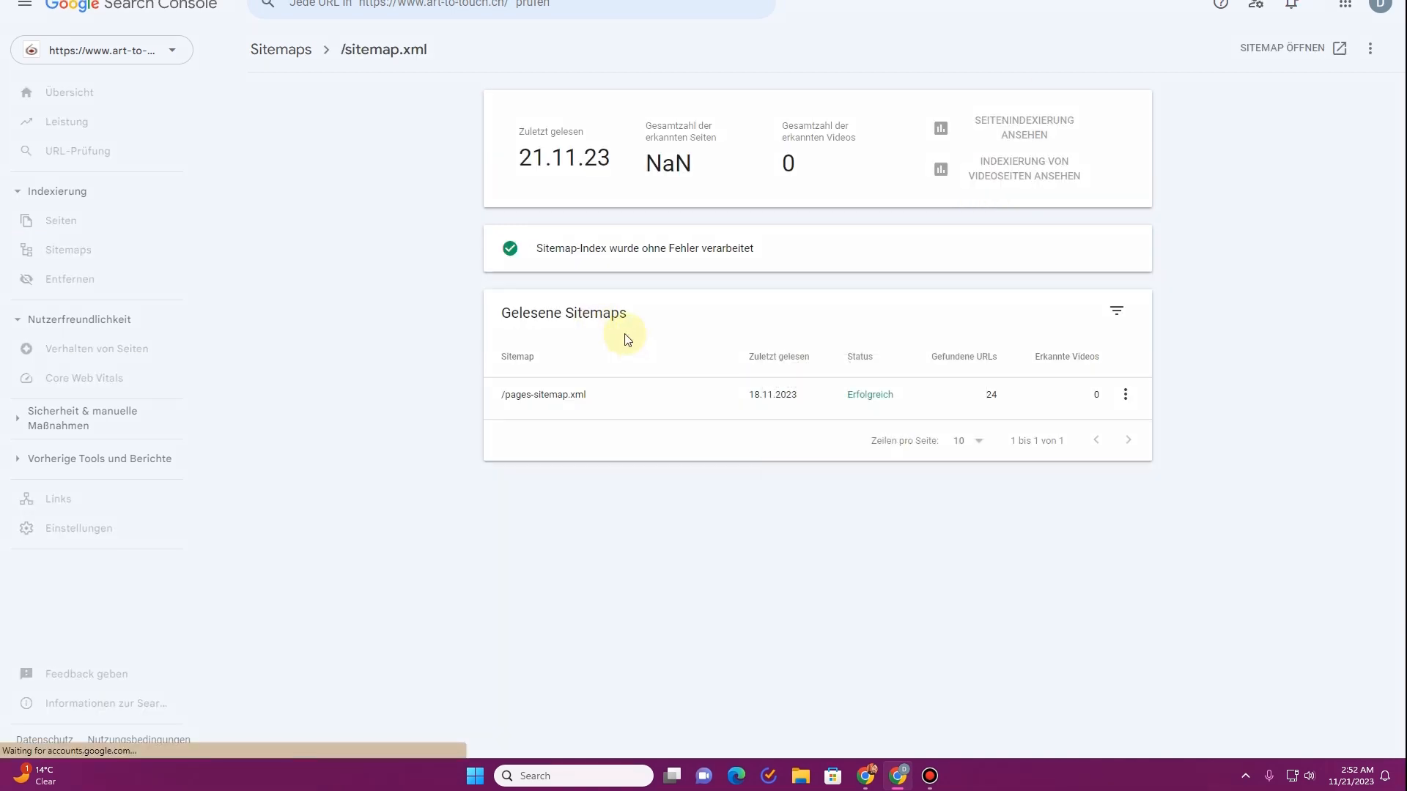
{"action": "left_click_drag", "start_coordinate": [535, 249], "coordinate": [769, 249]}
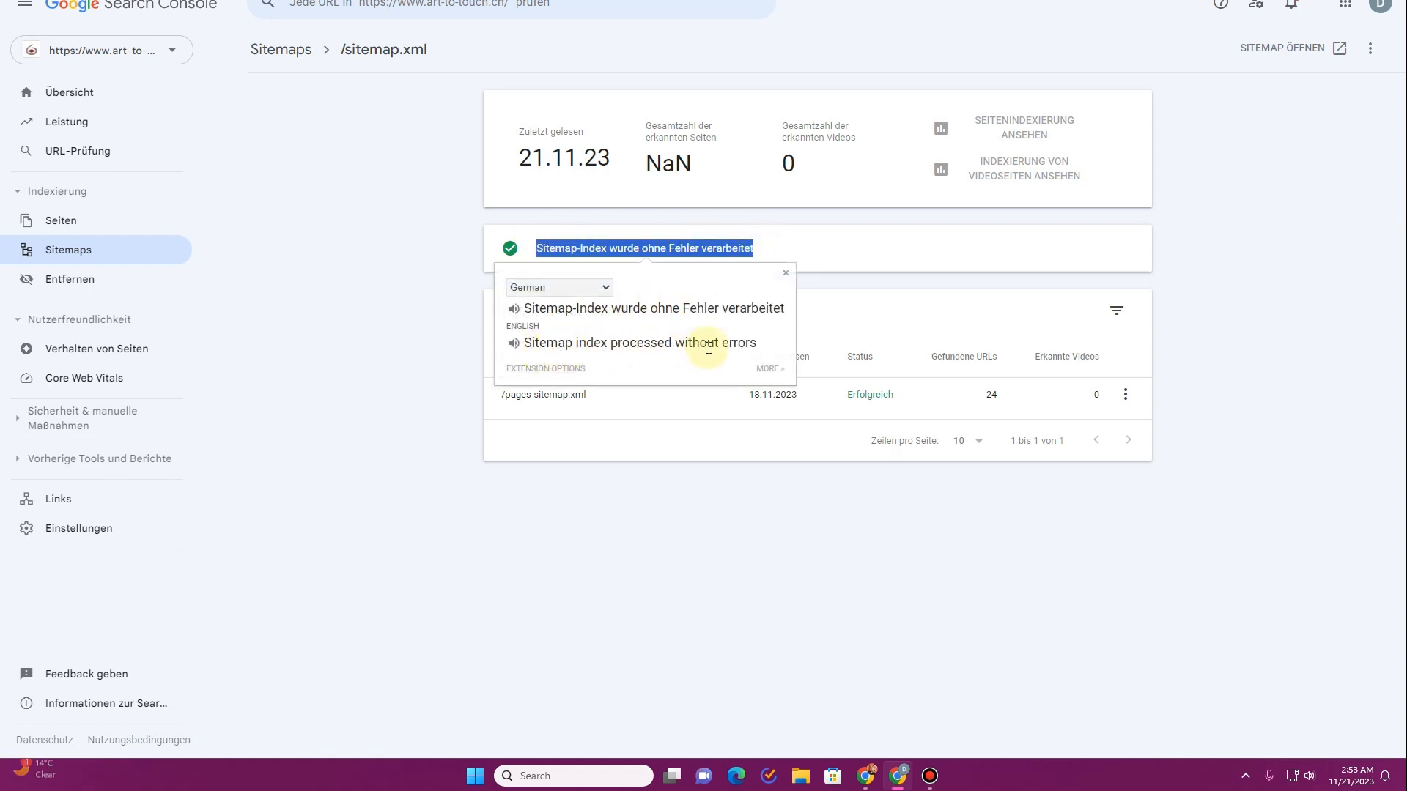
{"action": "left_click", "coordinate": [786, 273]}
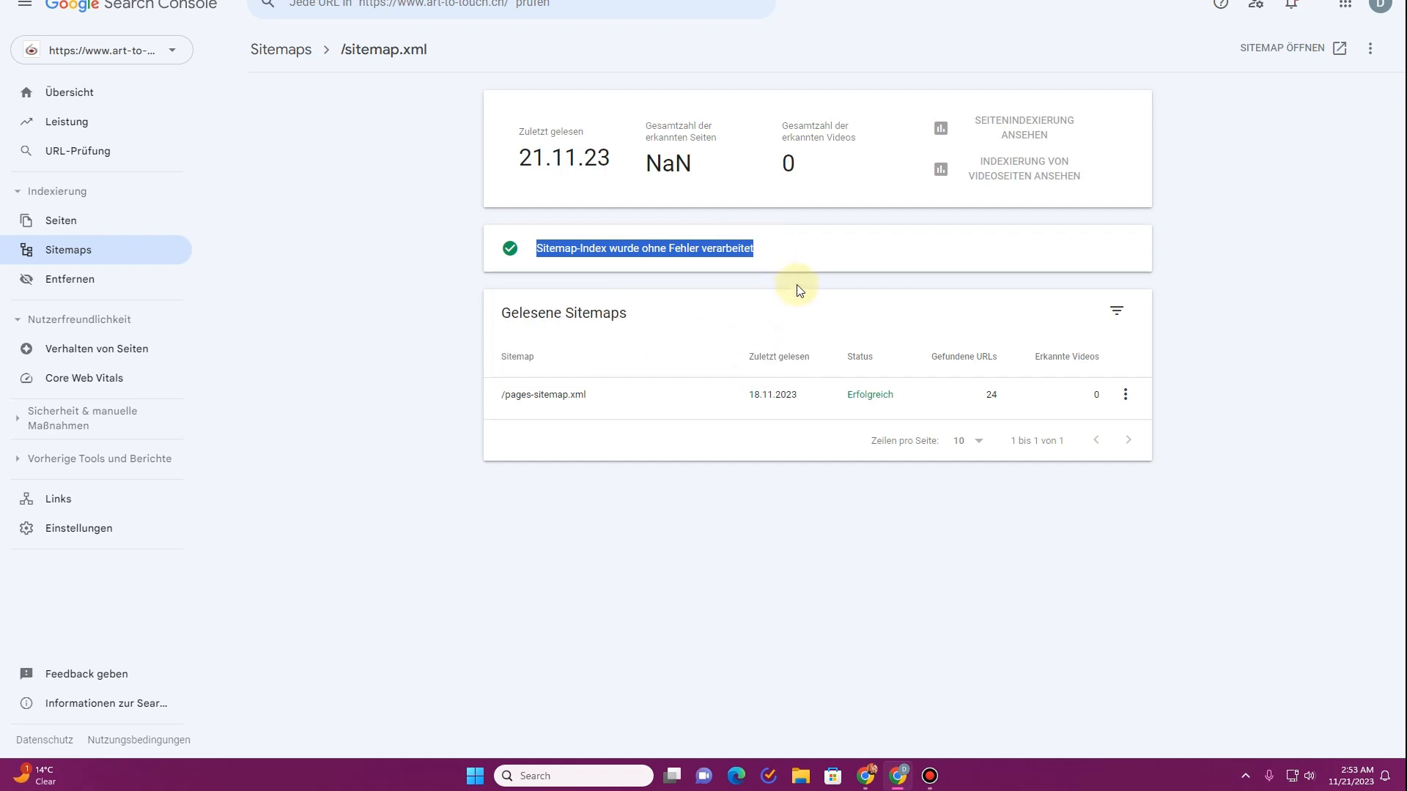
{"action": "left_click", "coordinate": [284, 51]}
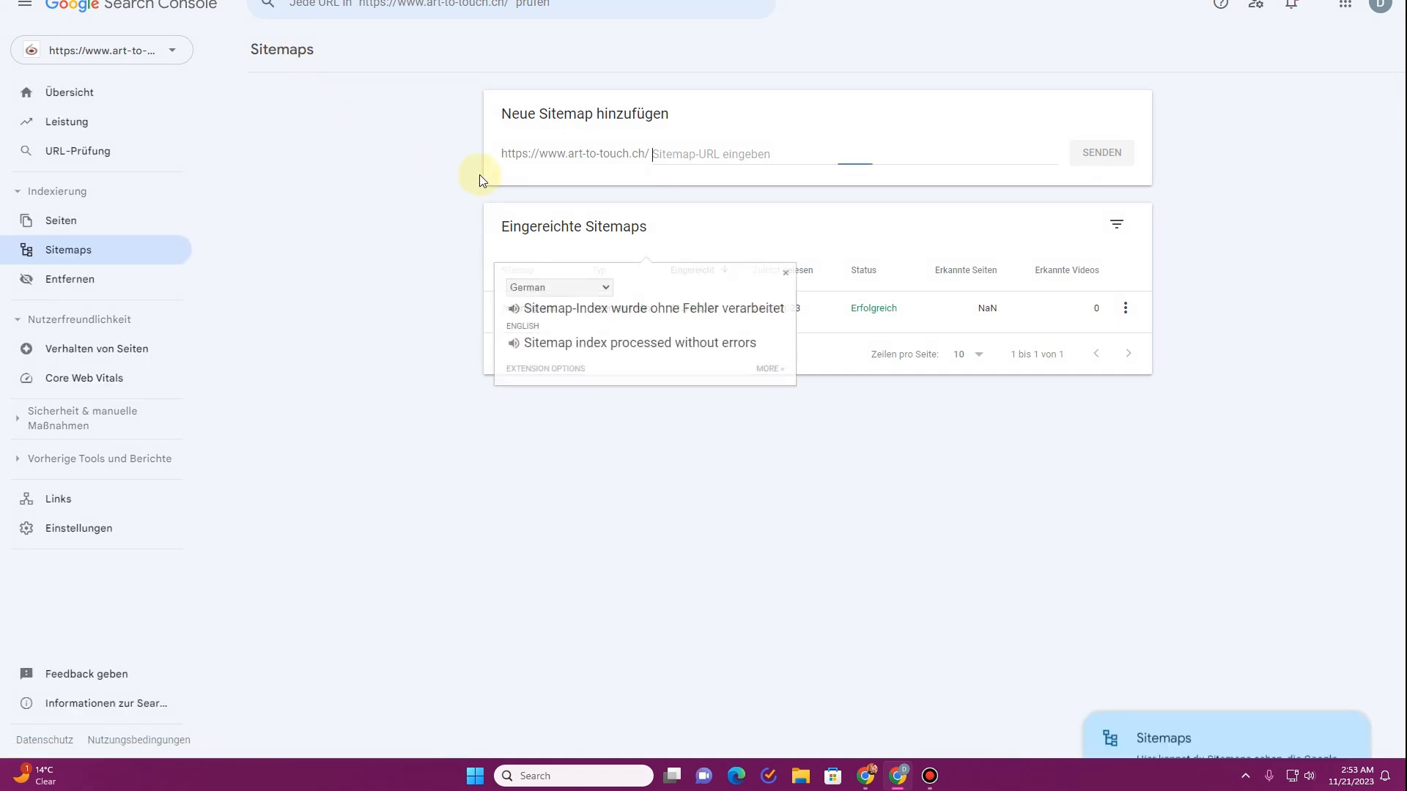
{"action": "left_click", "coordinate": [786, 275]}
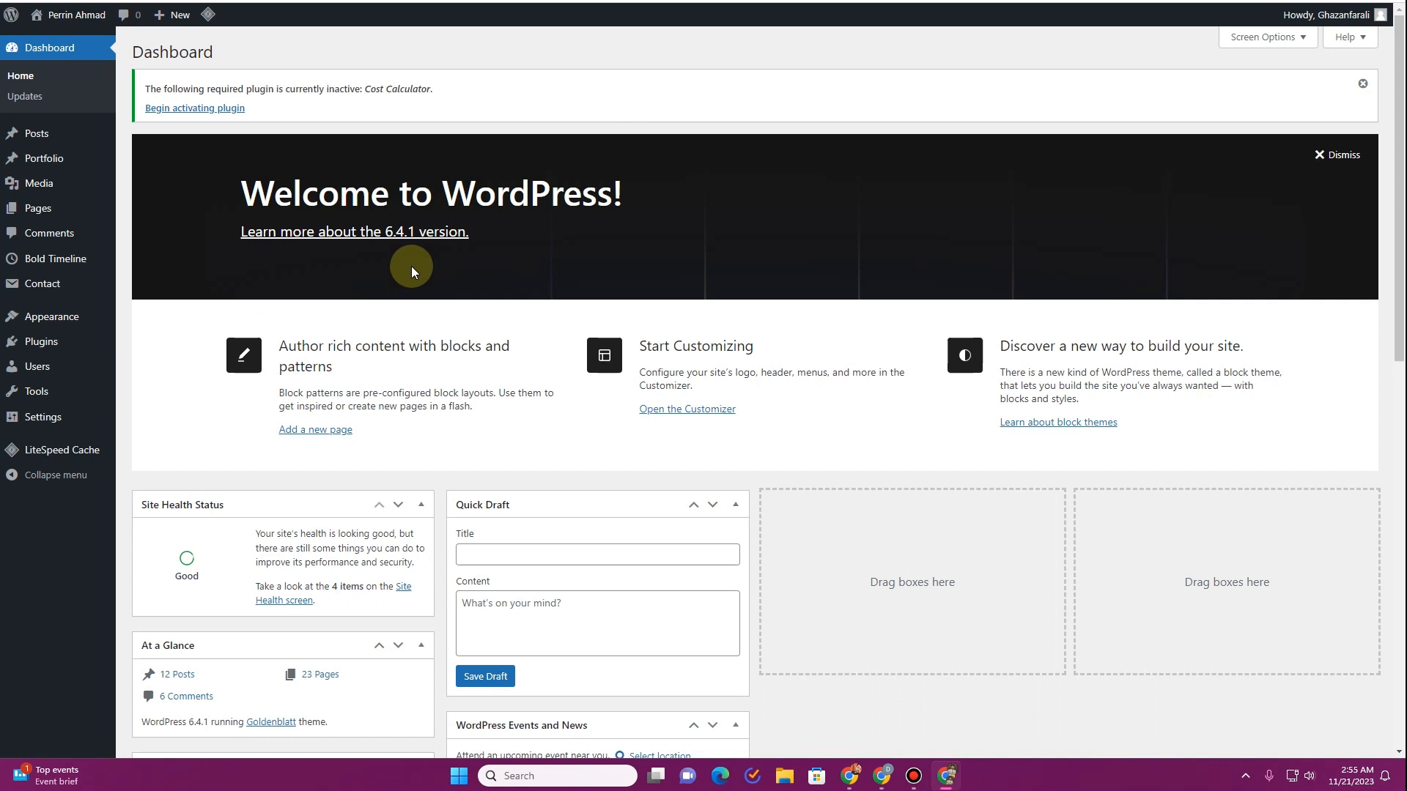
Step: In the WordPress dashboard, search the plugins to add for "wp code", and install and activate WPCode – Insert Headers and Footers
{"action": "left_click", "coordinate": [52, 341]}
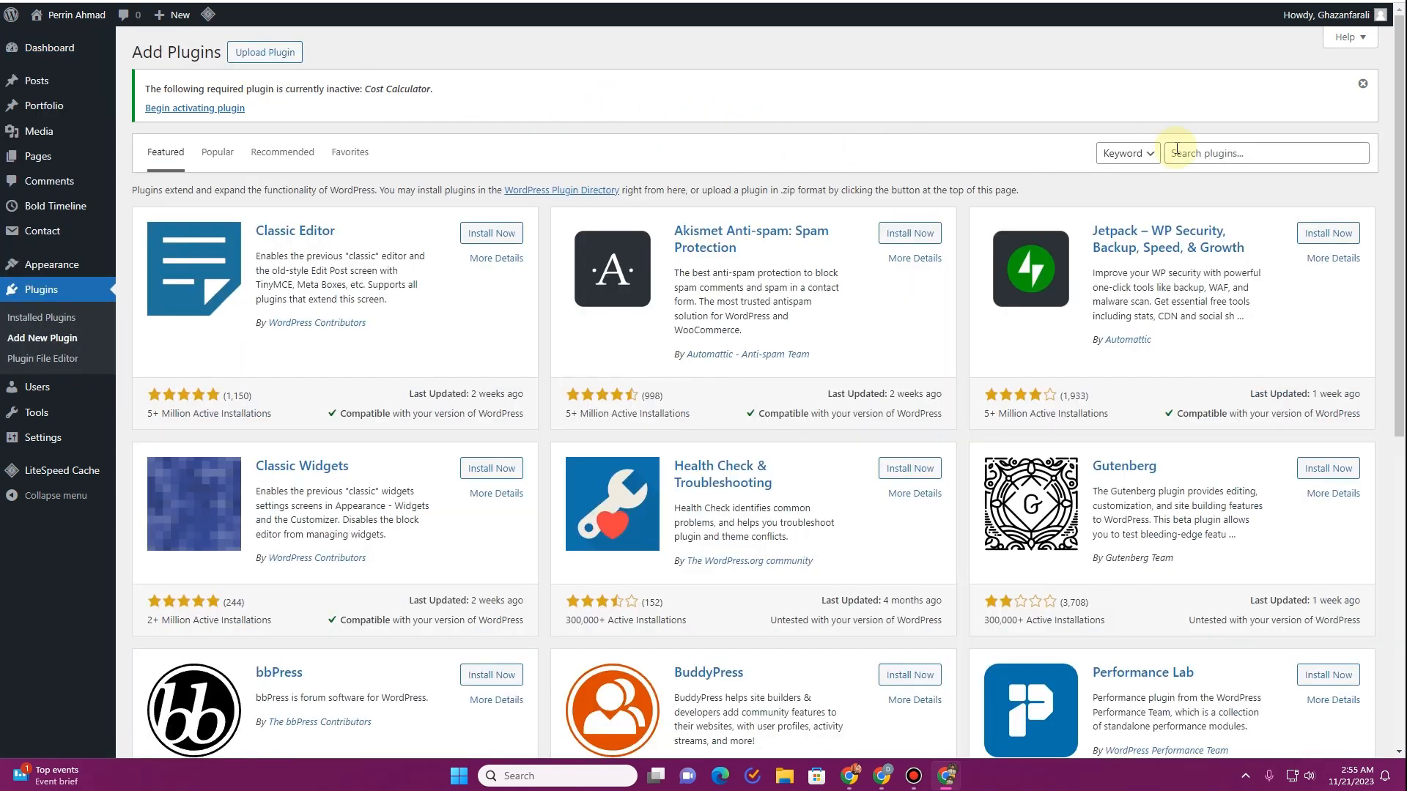
{"action": "left_click", "coordinate": [1229, 152]}
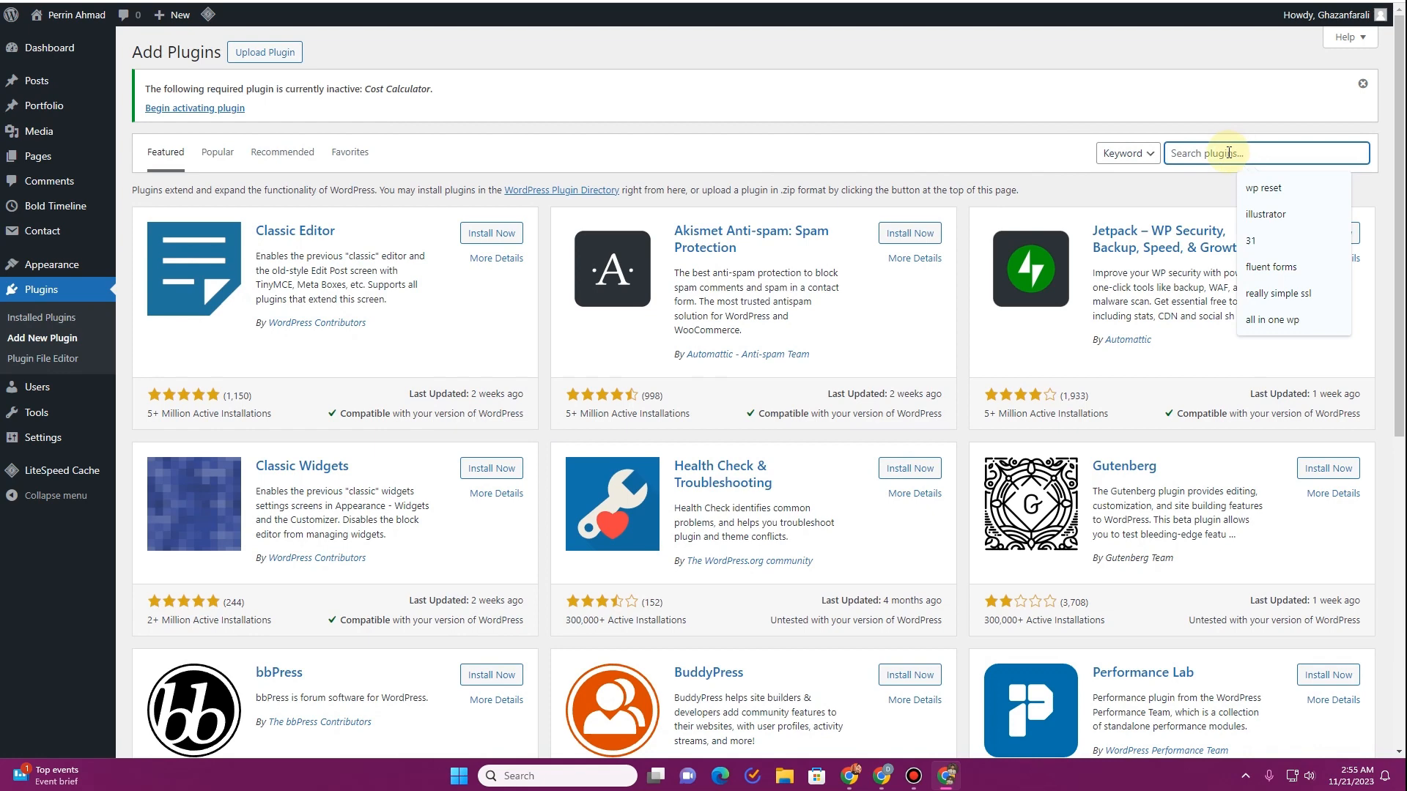
{"action": "type", "text": "wp code"}
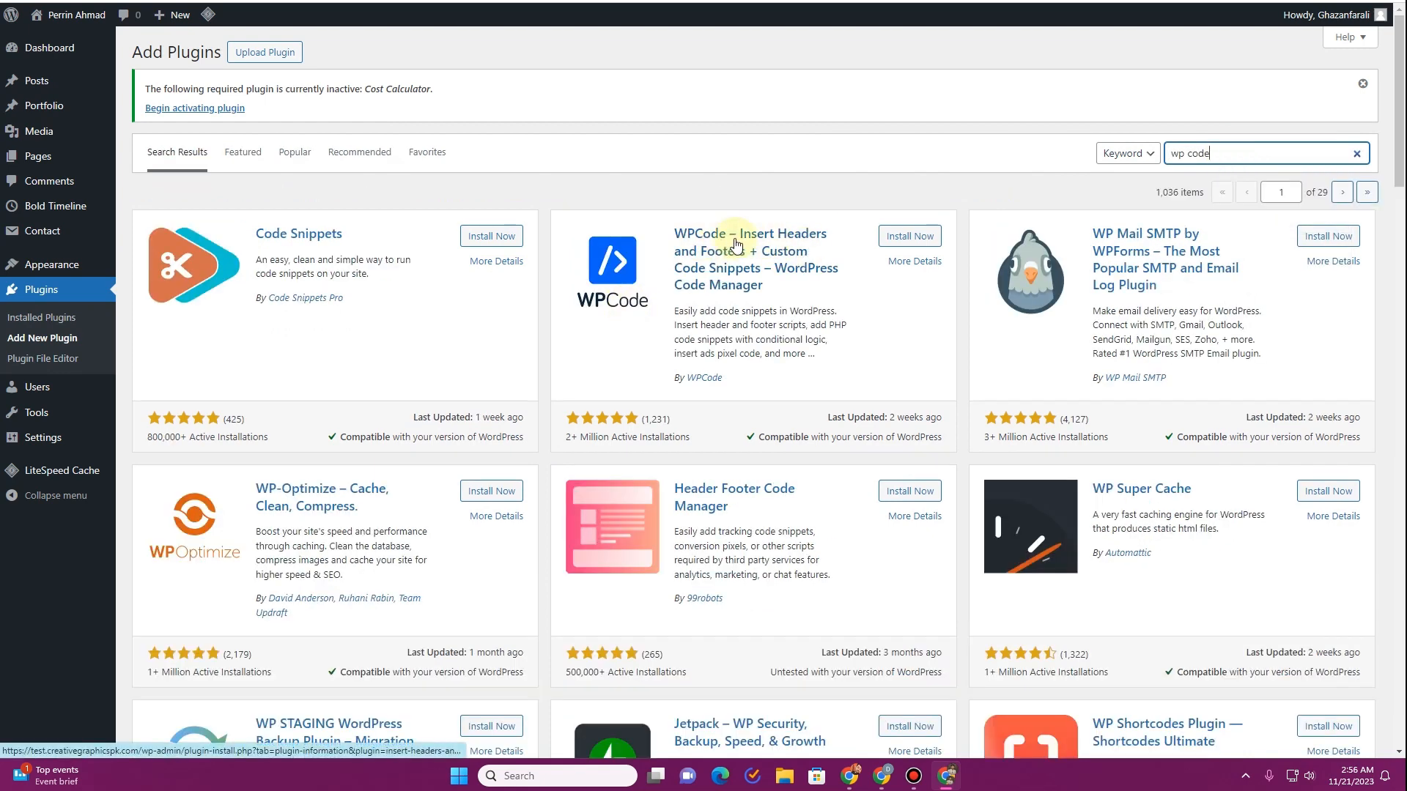
{"action": "left_click", "coordinate": [897, 236]}
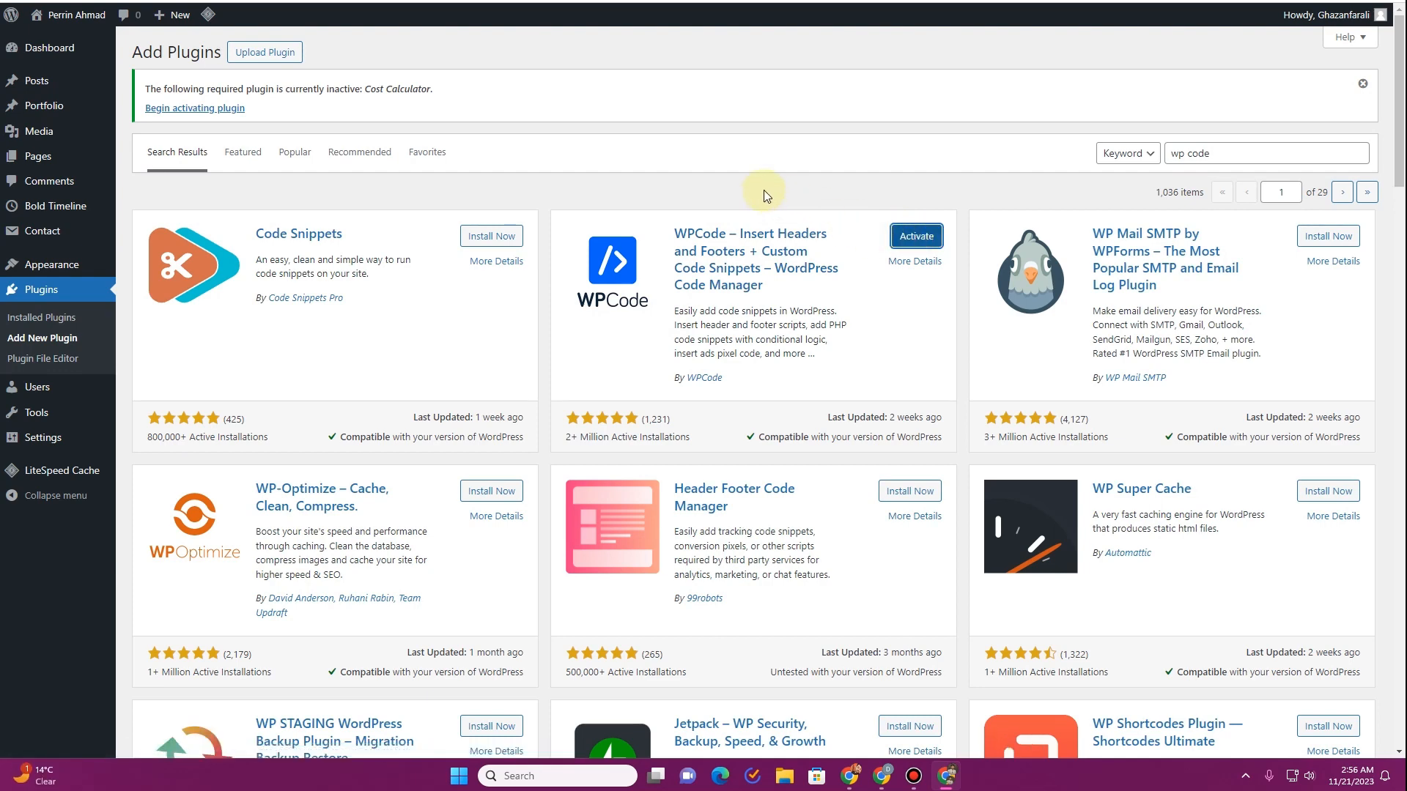
{"action": "key", "text": "Return"}
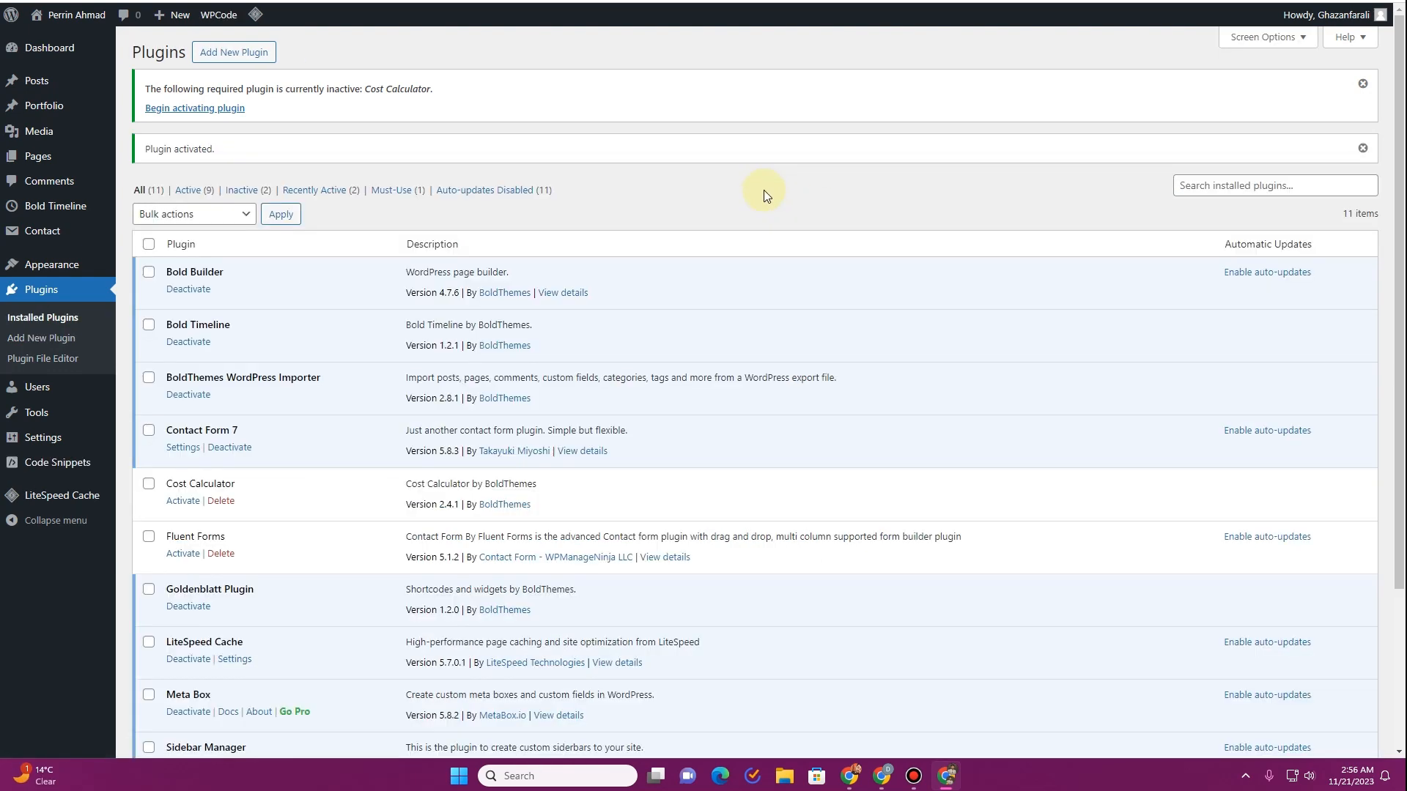
Step: Start a new blank custom code snippet in WPCode and title it "Sitemap"
{"action": "mouse_move", "coordinate": [47, 473]}
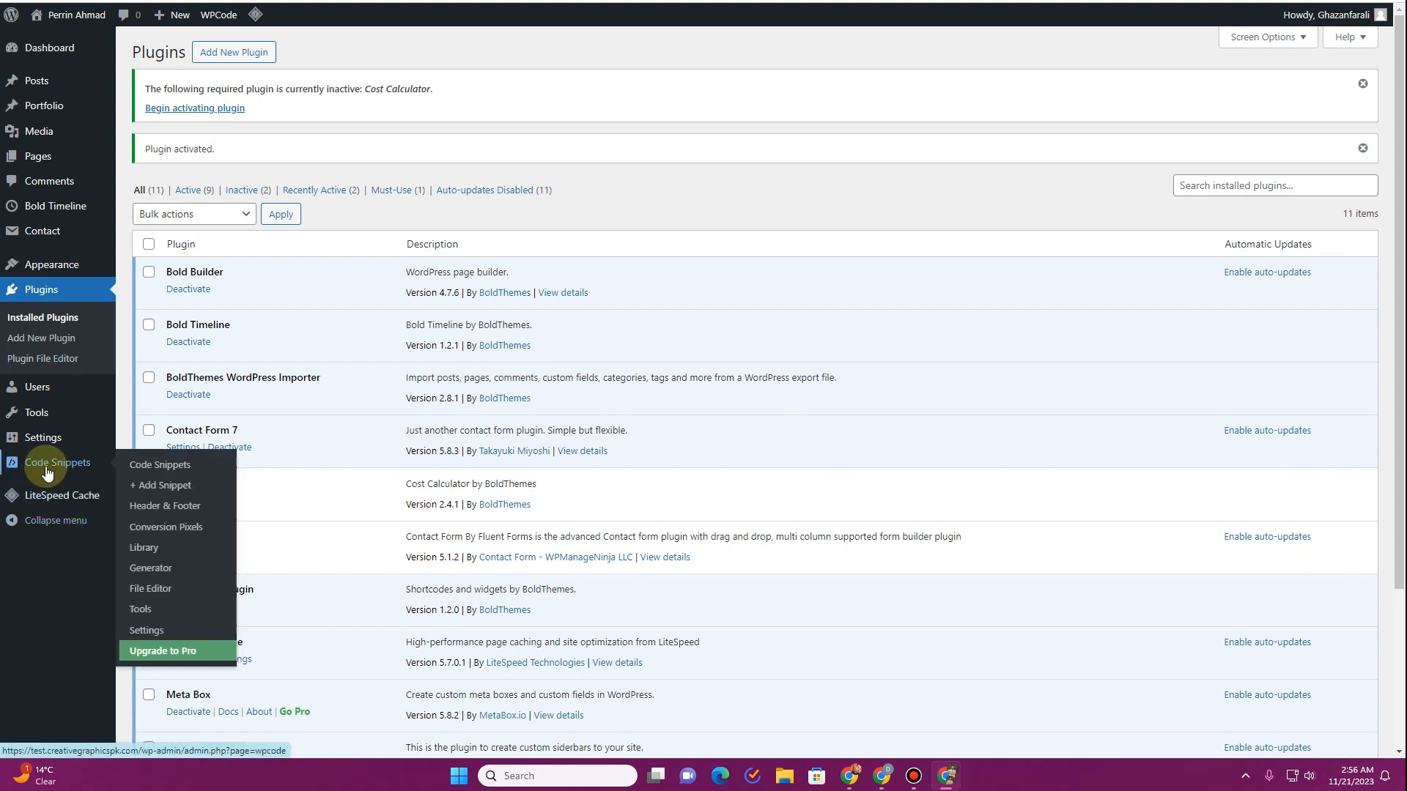
{"action": "left_click", "coordinate": [126, 458]}
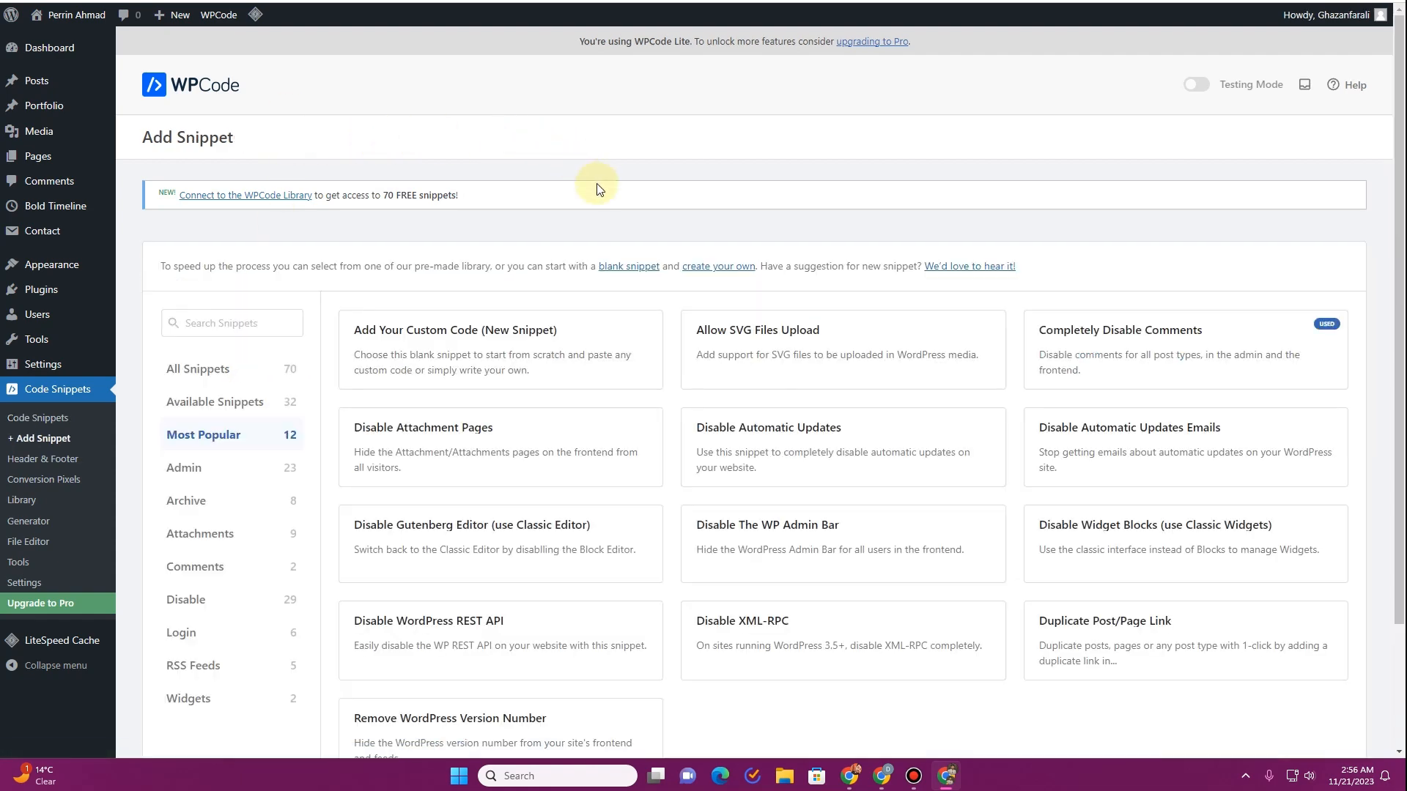
{"action": "mouse_move", "coordinate": [458, 338]}
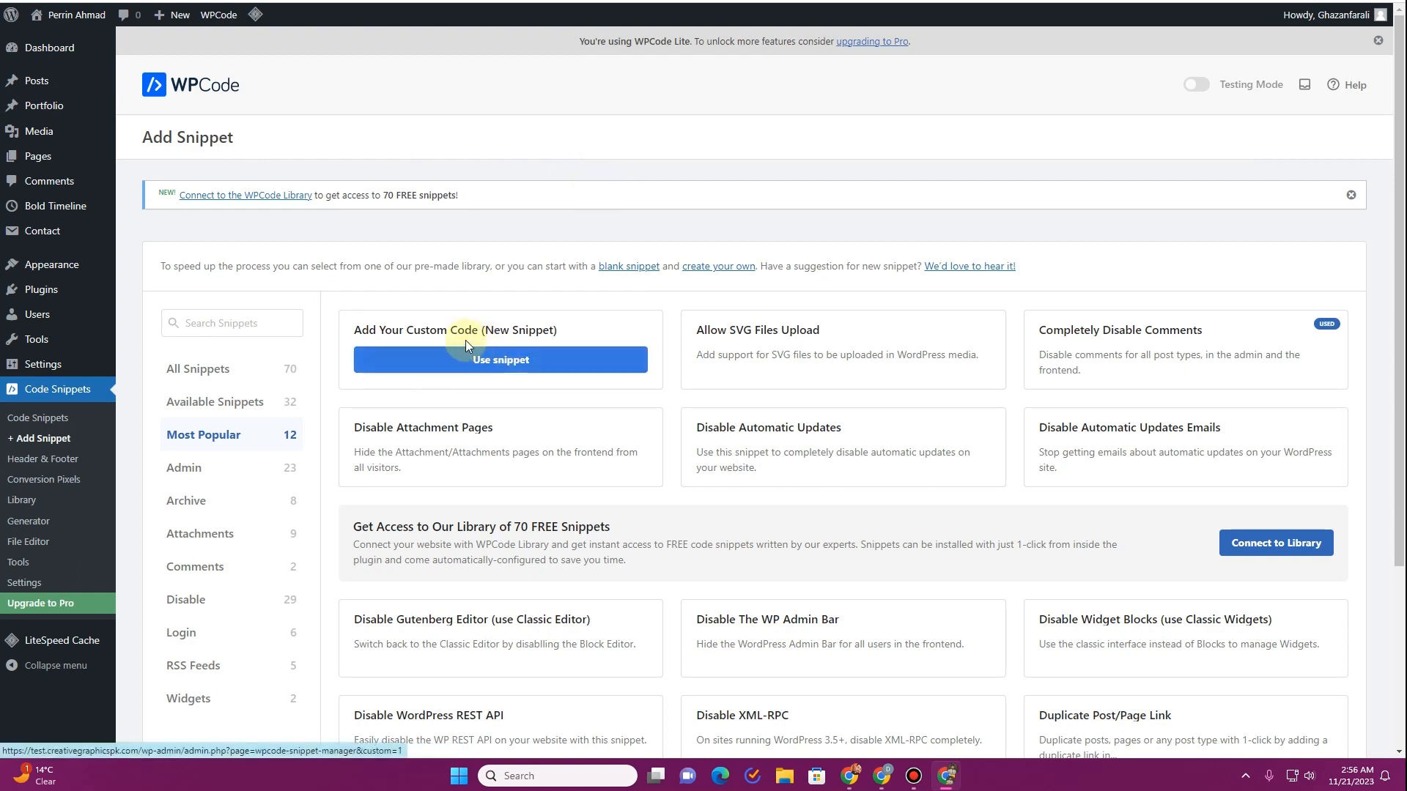
{"action": "left_click", "coordinate": [488, 361]}
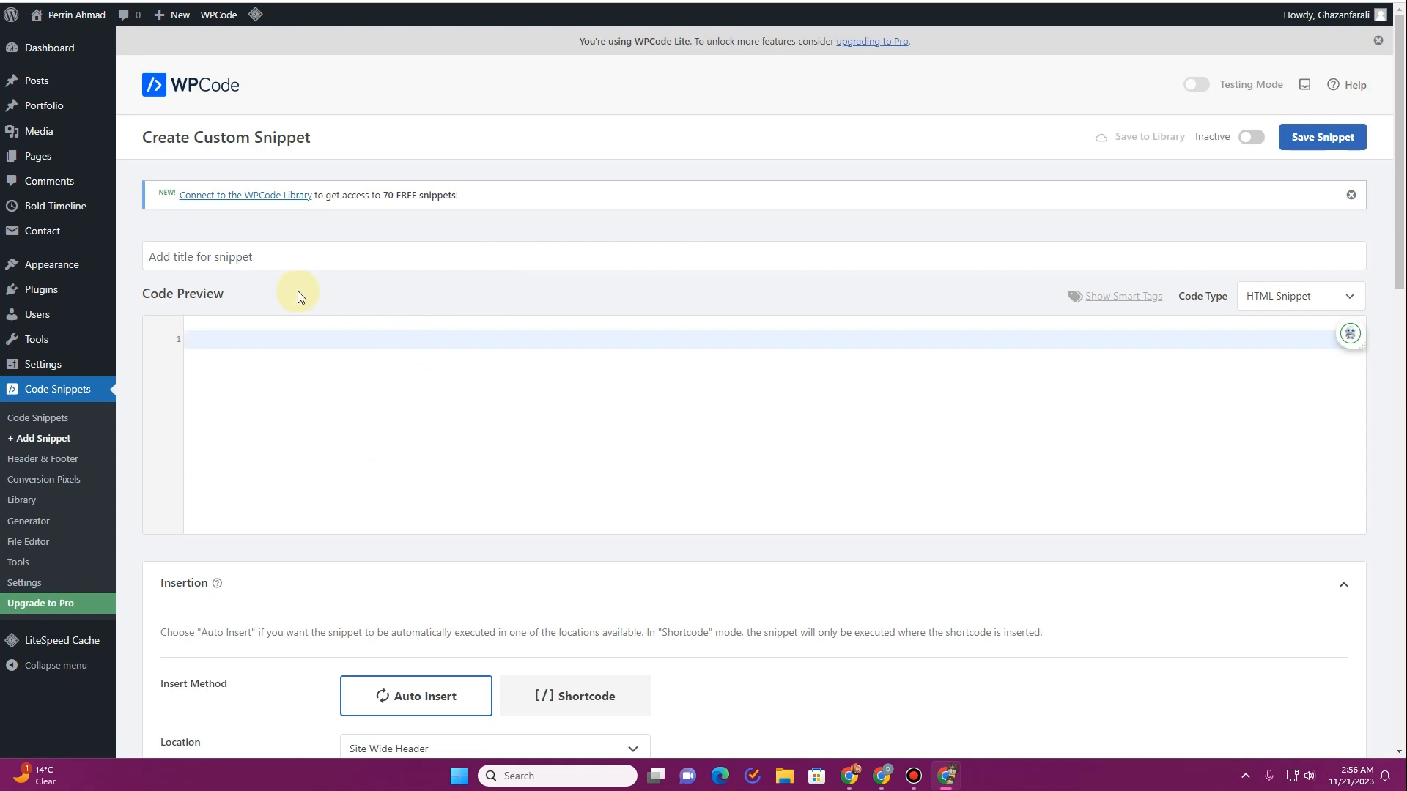
{"action": "left_click", "coordinate": [241, 258]}
{"action": "type", "text": "Sitemap"}
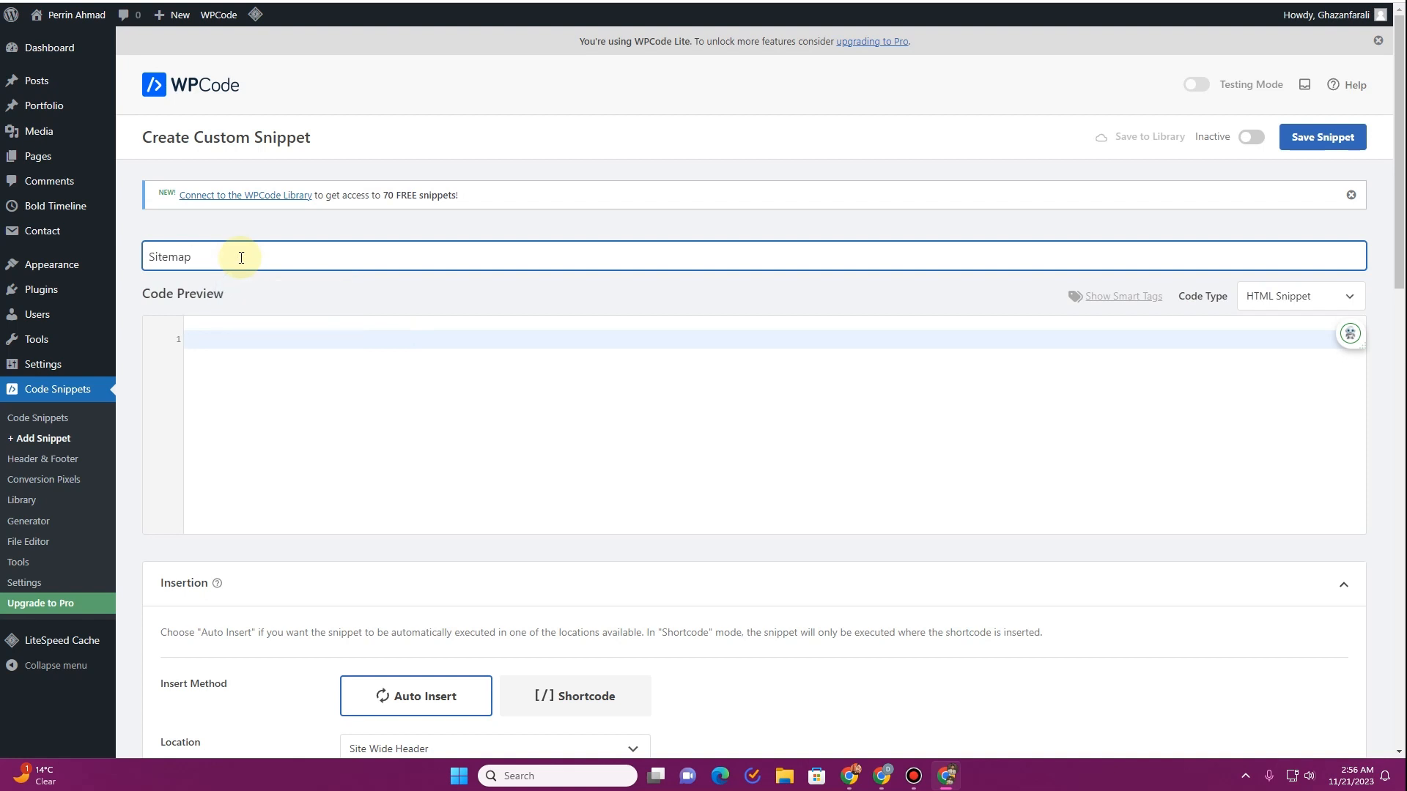
Step: Enter an <html> block containing the placeholder text "a." as the snippet's code and set the snippet to active
{"action": "left_click", "coordinate": [277, 333]}
{"action": "type", "text": "<html>"}
{"action": "key", "text": "Return"}
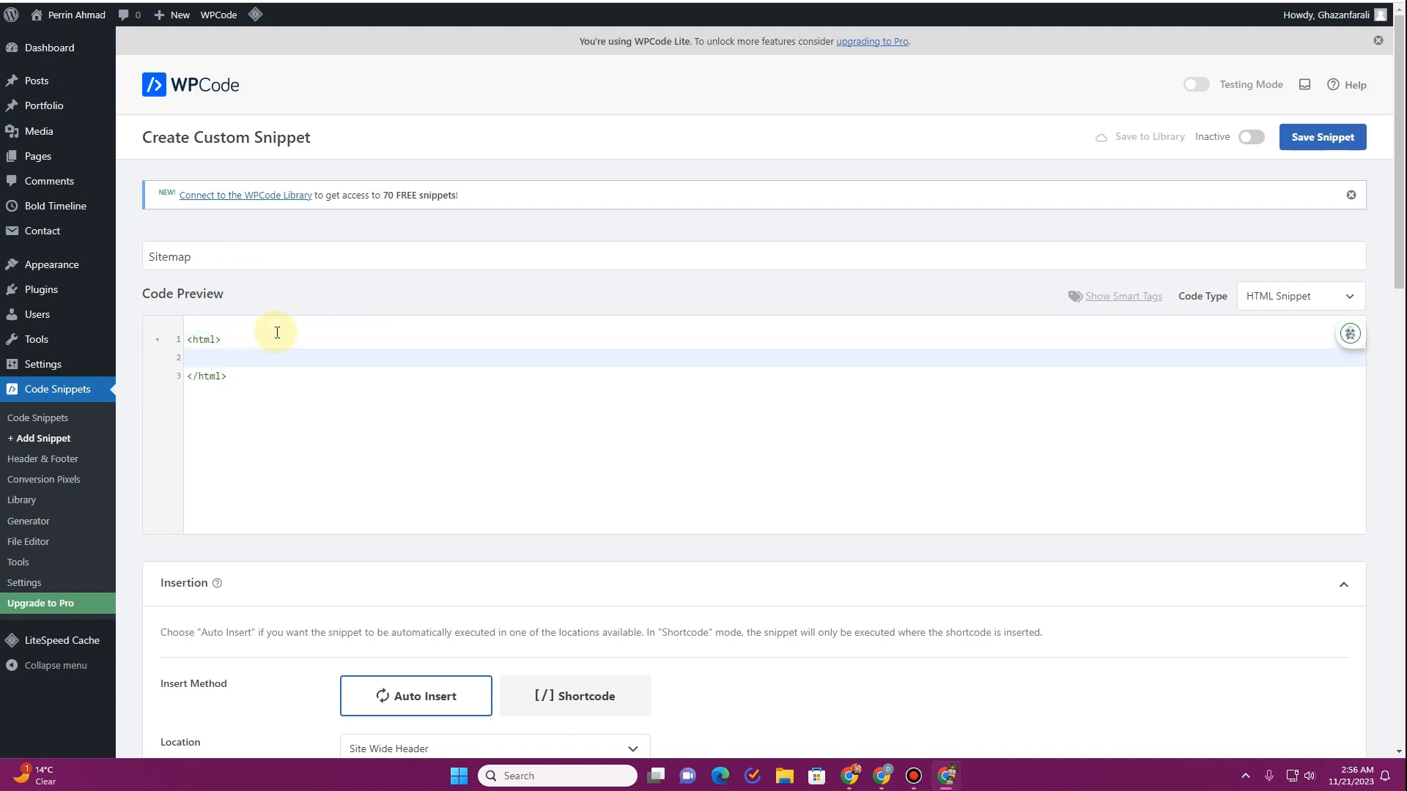
{"action": "type", "text": "a."}
{"action": "left_click", "coordinate": [1250, 139]}
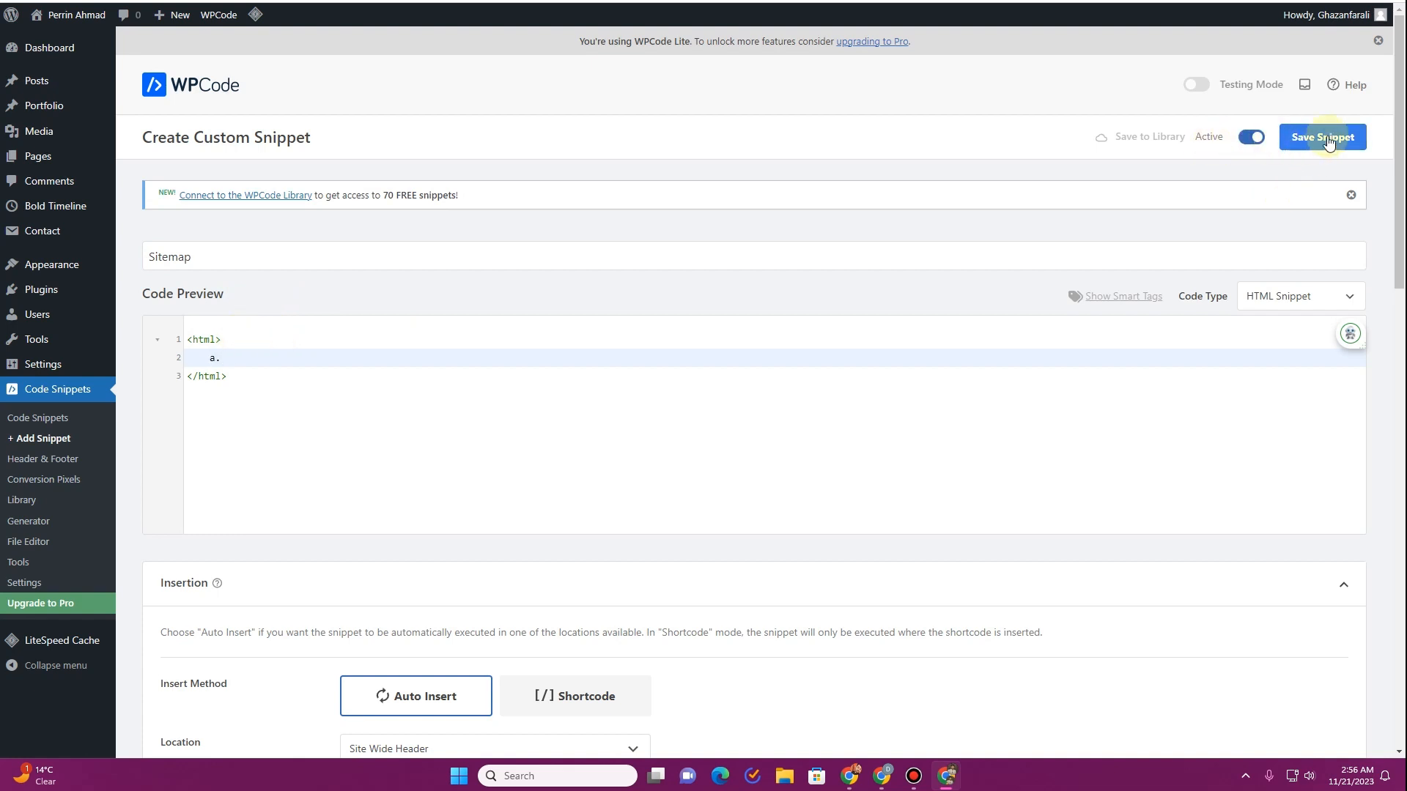